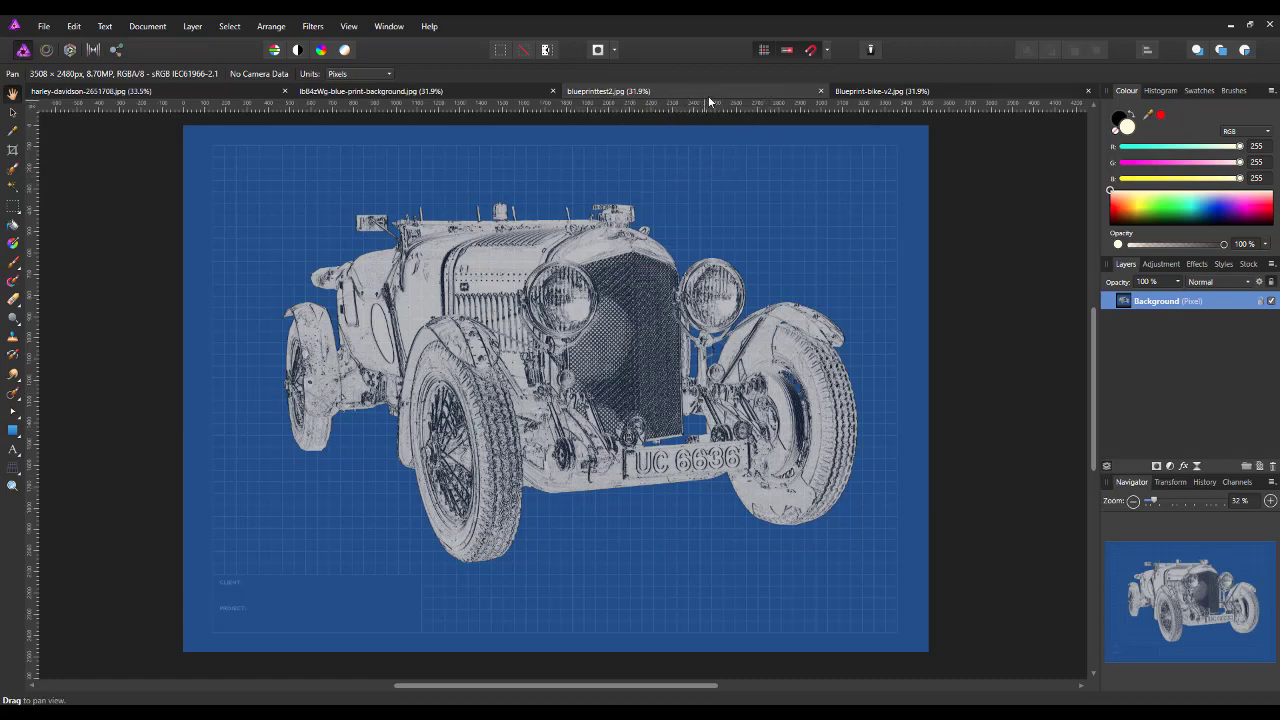
- Compare the finished motorcycle blueprint with the car blueprint, and view the empty blueprint background image
{"action": "left_click", "coordinate": [848, 91]}
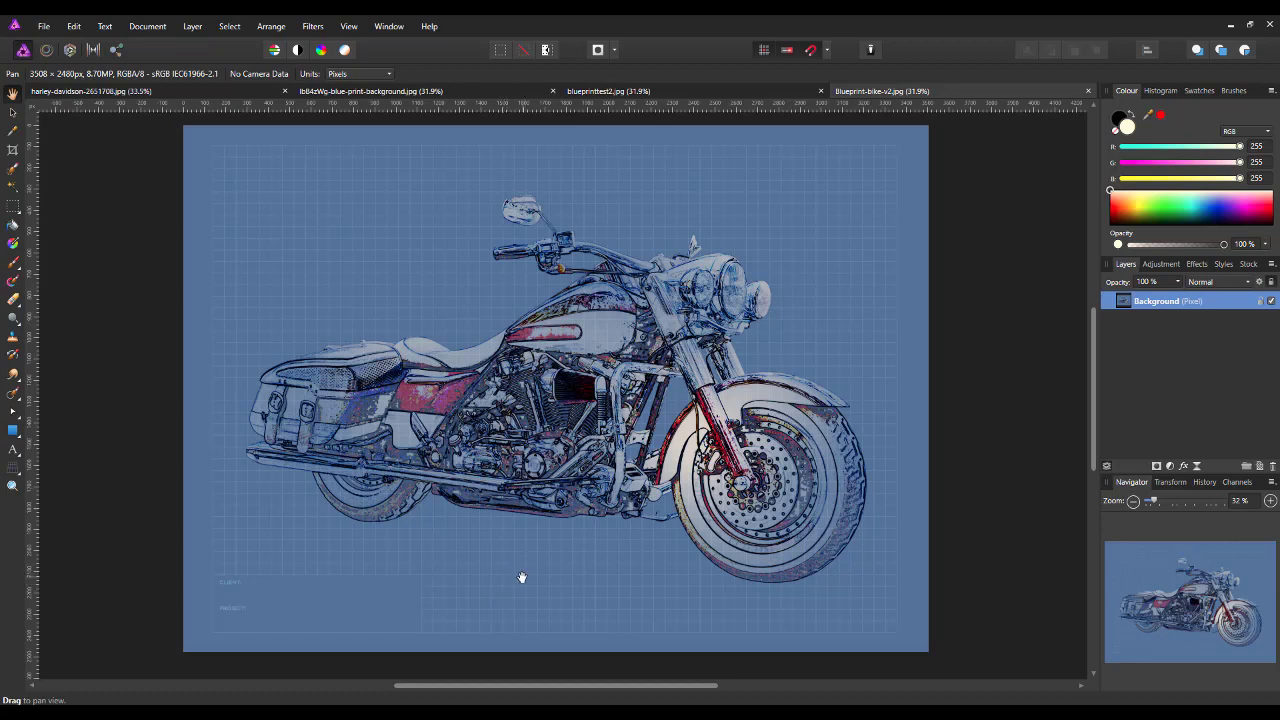
{"action": "left_click", "coordinate": [725, 90]}
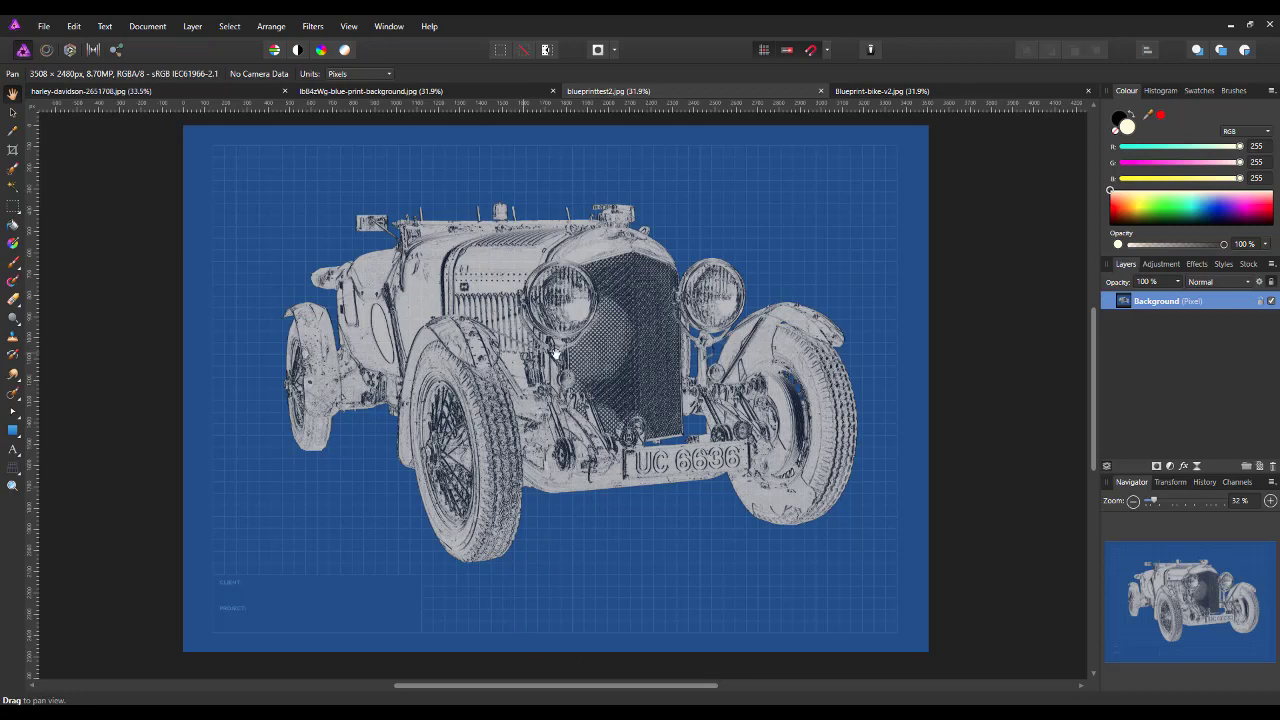
{"action": "left_click", "coordinate": [866, 92]}
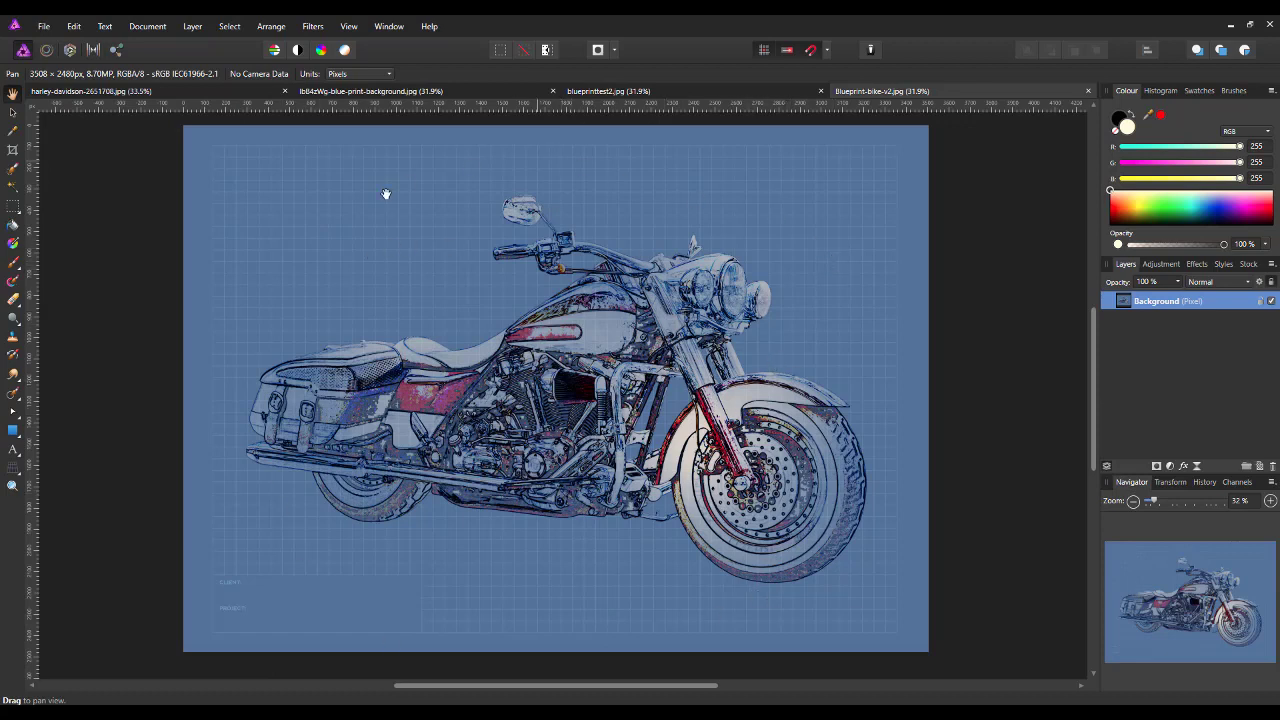
{"action": "left_click", "coordinate": [420, 91]}
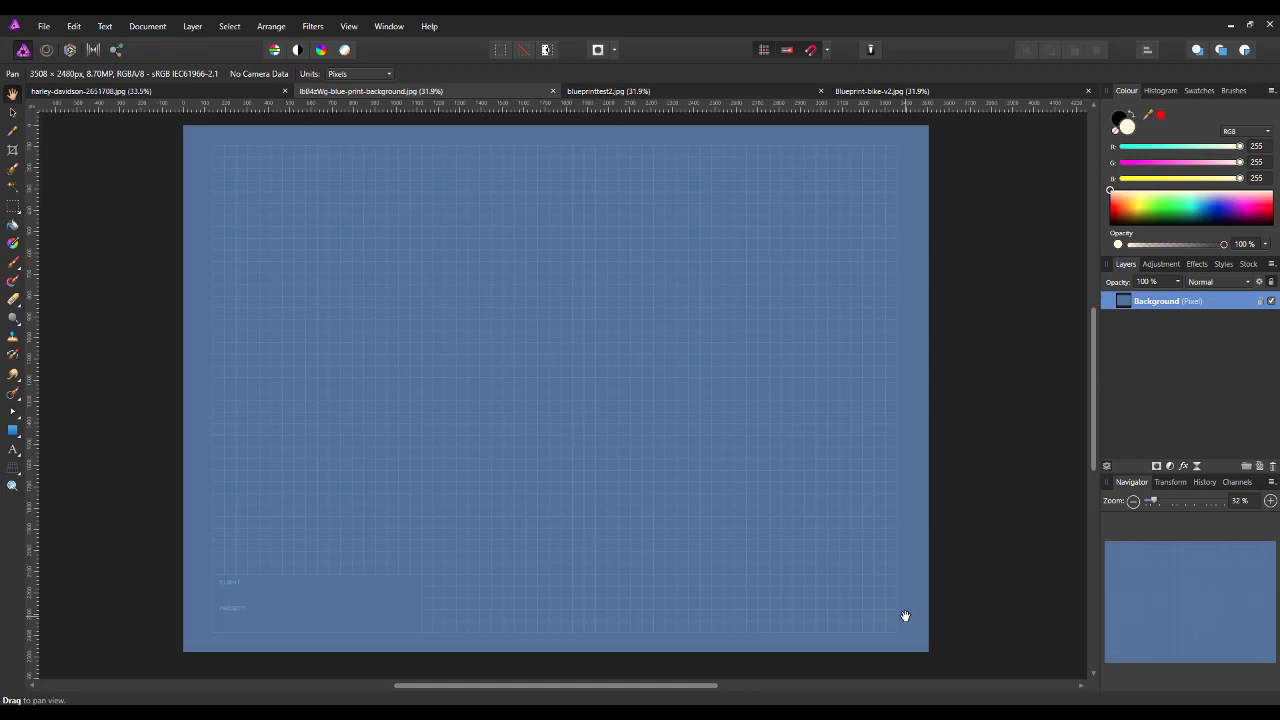
- Flood-select the cream background of the Harley-Davidson photo with an 11% tolerance and Contiguous enabled
{"action": "left_click", "coordinate": [206, 92]}
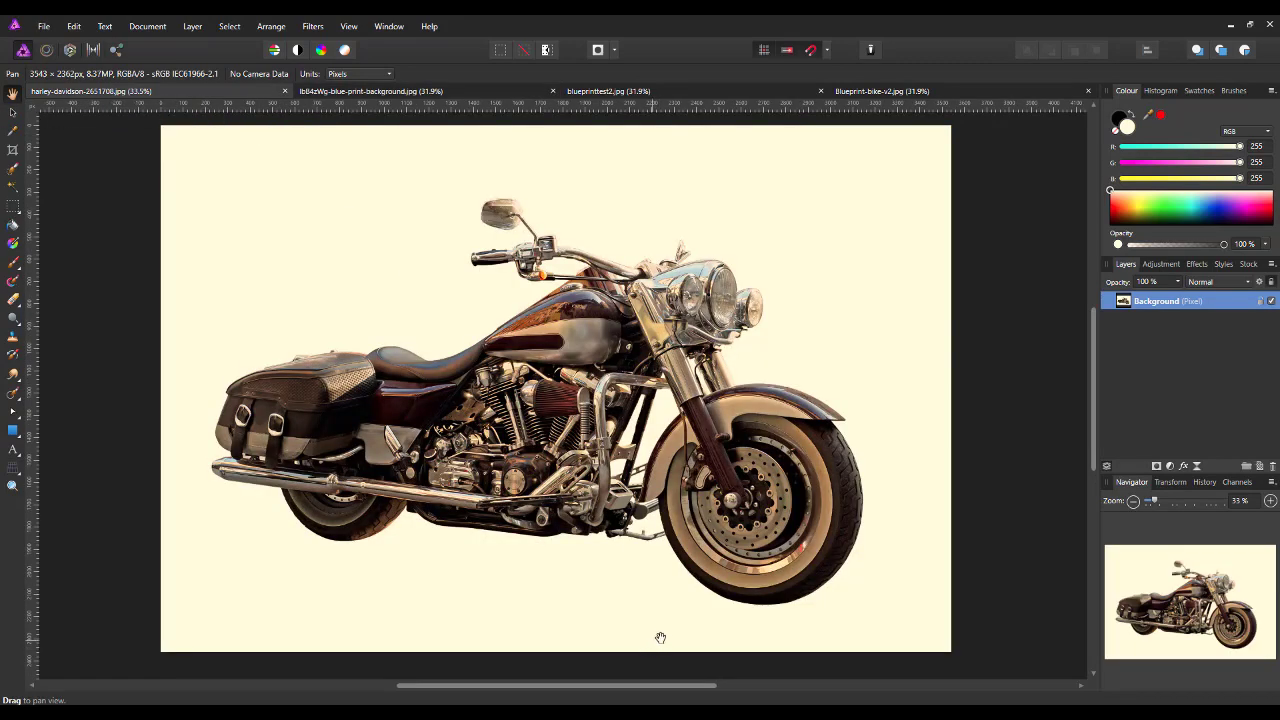
{"action": "mouse_move", "coordinate": [441, 716]}
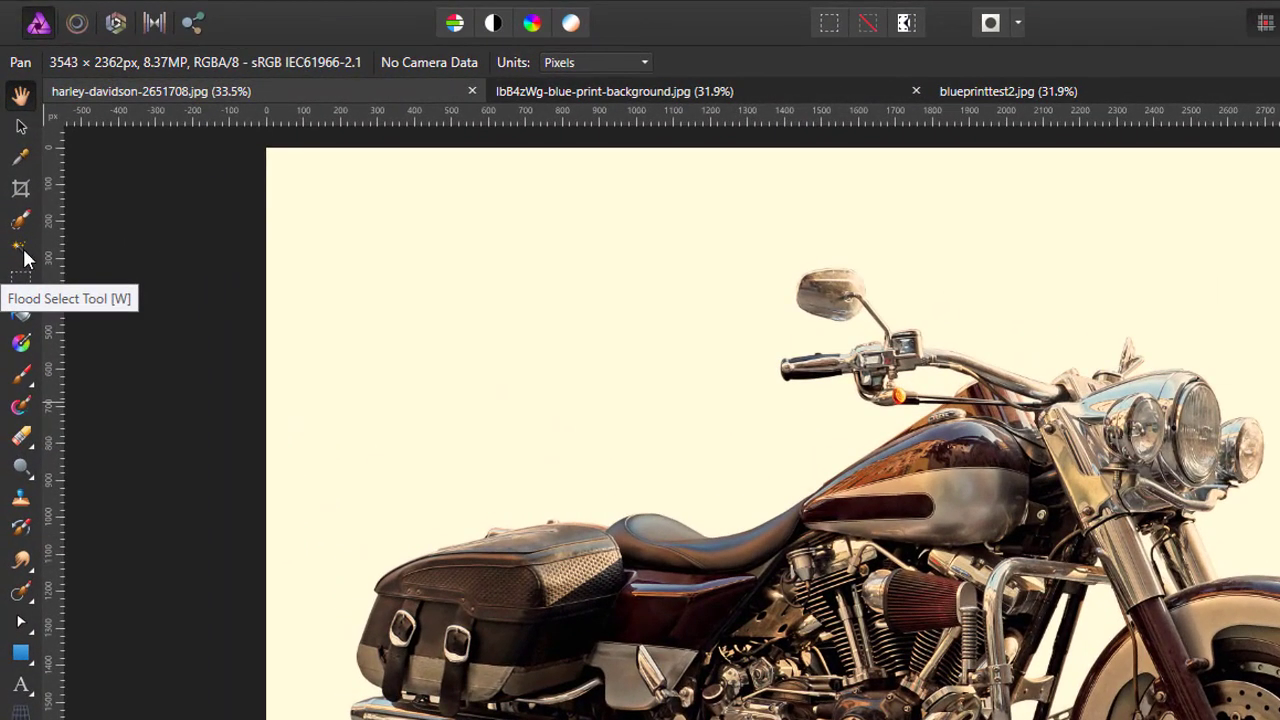
{"action": "left_click", "coordinate": [22, 255]}
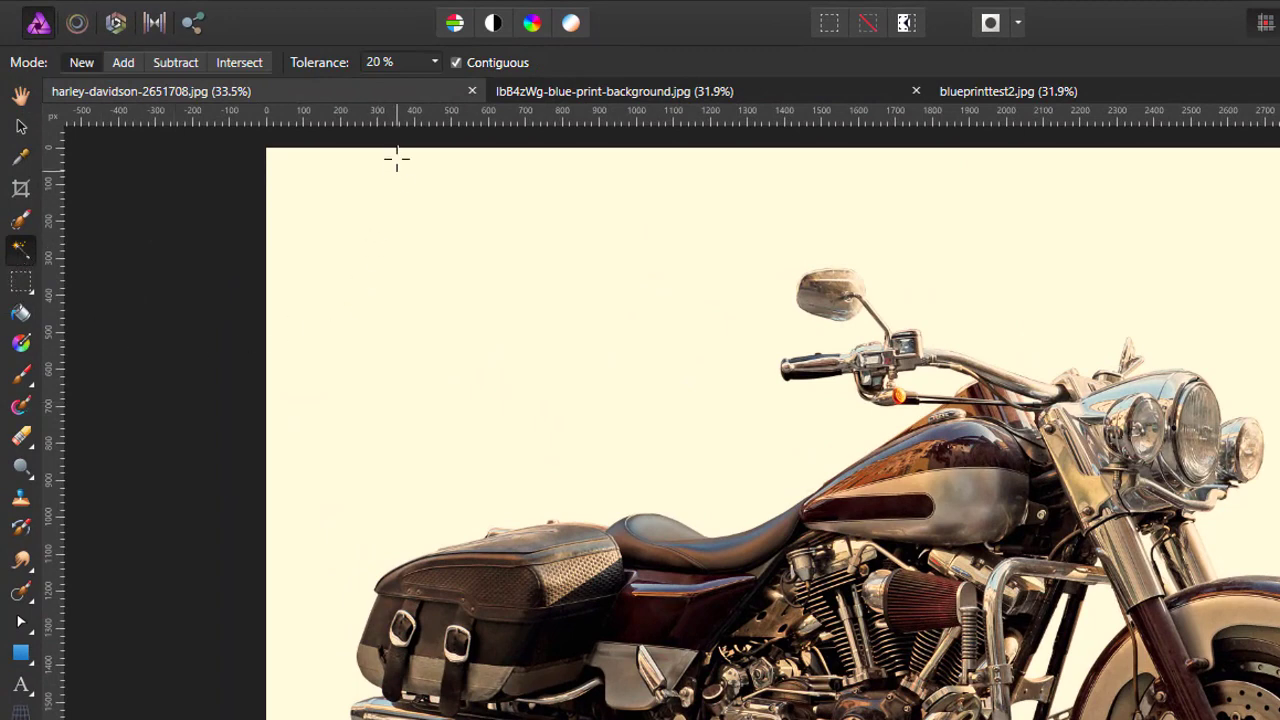
{"action": "left_click", "coordinate": [436, 62]}
{"action": "left_click_drag", "start_coordinate": [437, 88], "coordinate": [425, 90]}
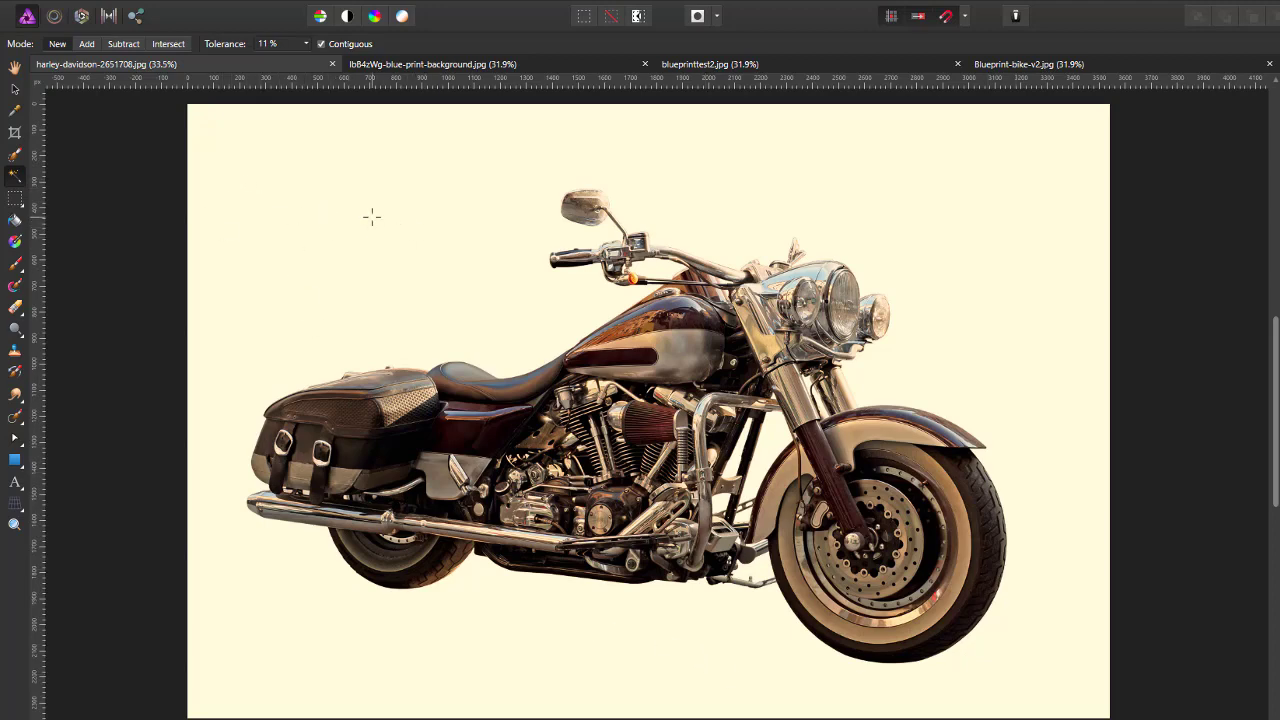
{"action": "left_click", "coordinate": [371, 216]}
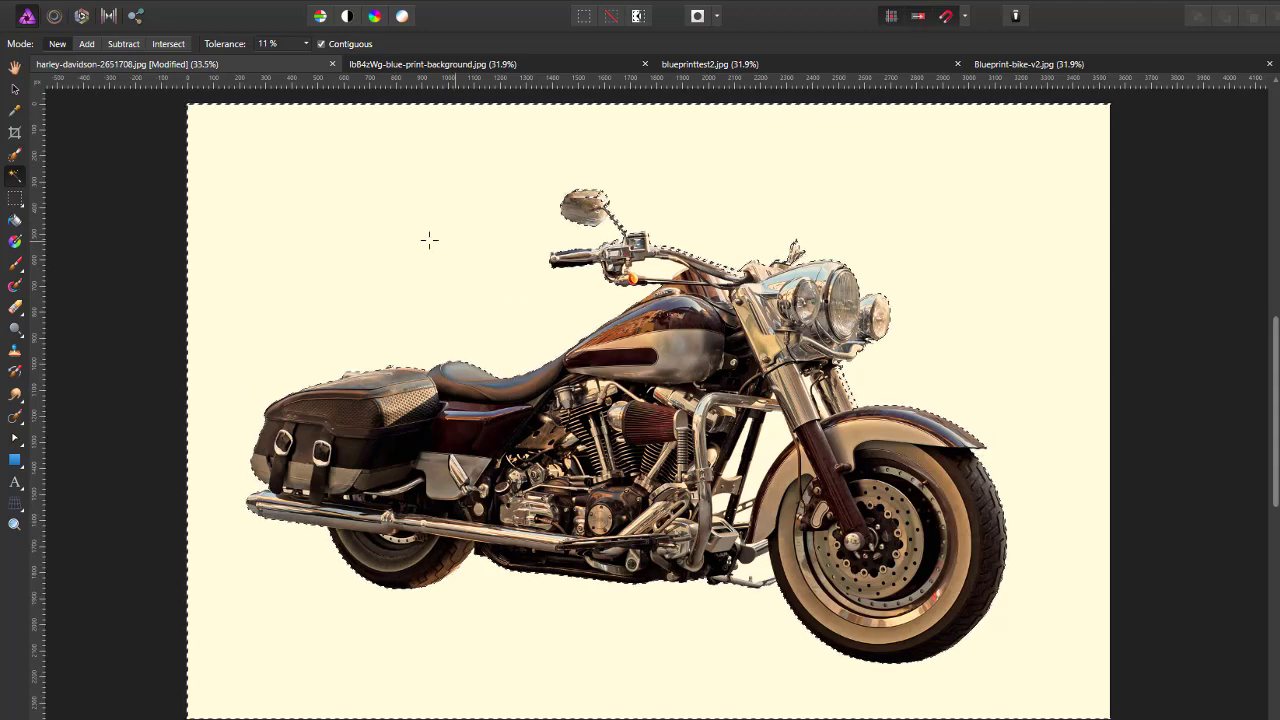
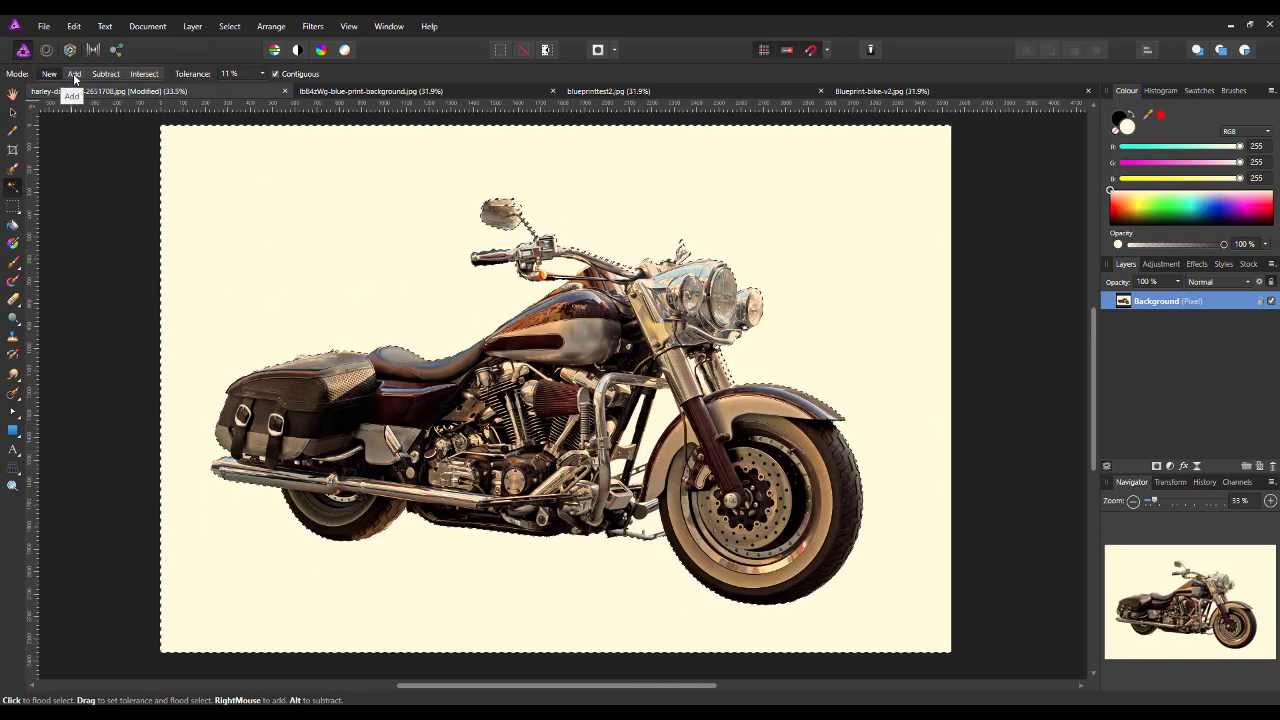
- Add the enclosed cream gap between the front forks, just above the front fender, to the selection
{"action": "left_click", "coordinate": [74, 76]}
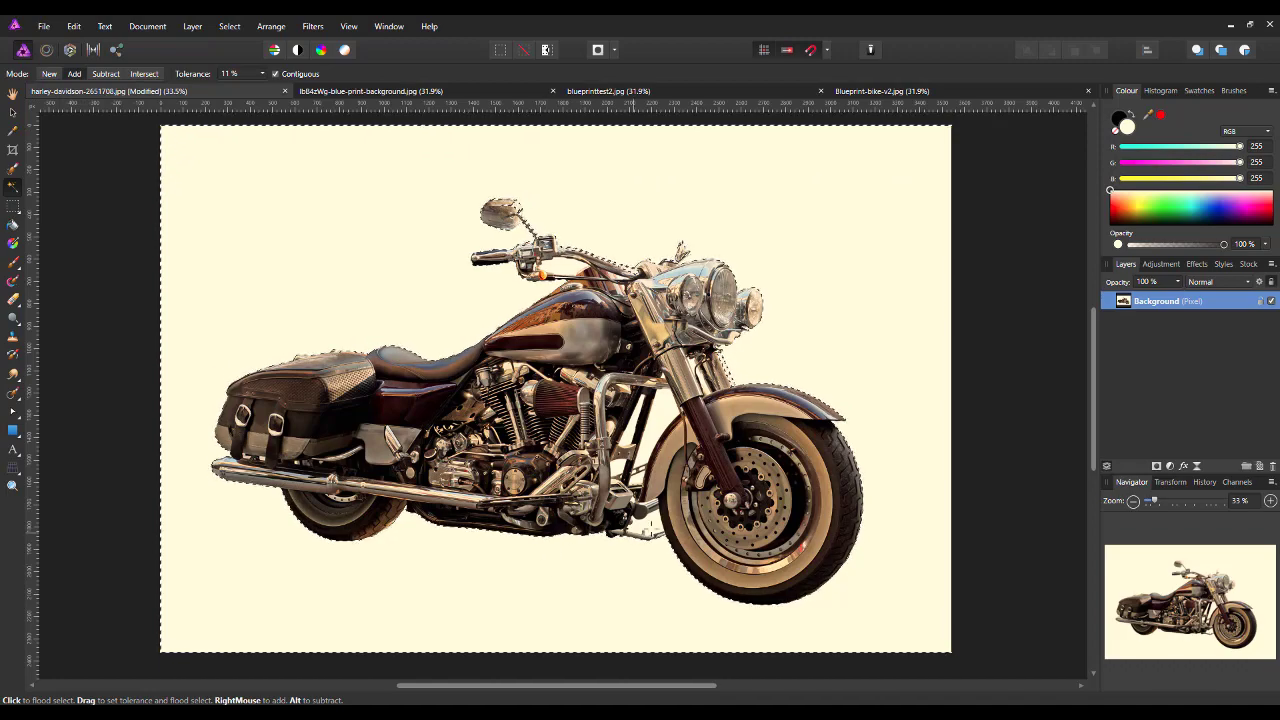
{"action": "scroll", "coordinate": [713, 543], "scroll_direction": "up", "scroll_amount": 1}
{"action": "scroll", "coordinate": [713, 543], "scroll_direction": "up", "scroll_amount": 2}
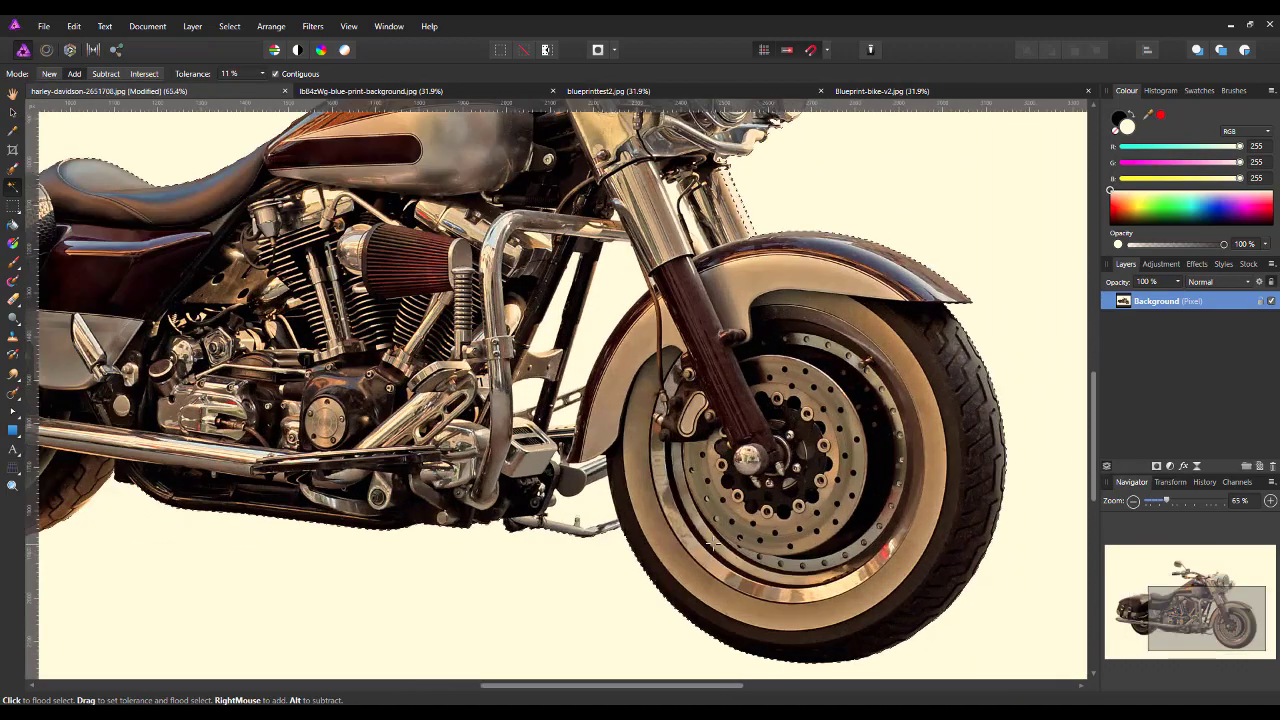
{"action": "scroll", "coordinate": [930, 550], "scroll_direction": "up", "scroll_amount": 2}
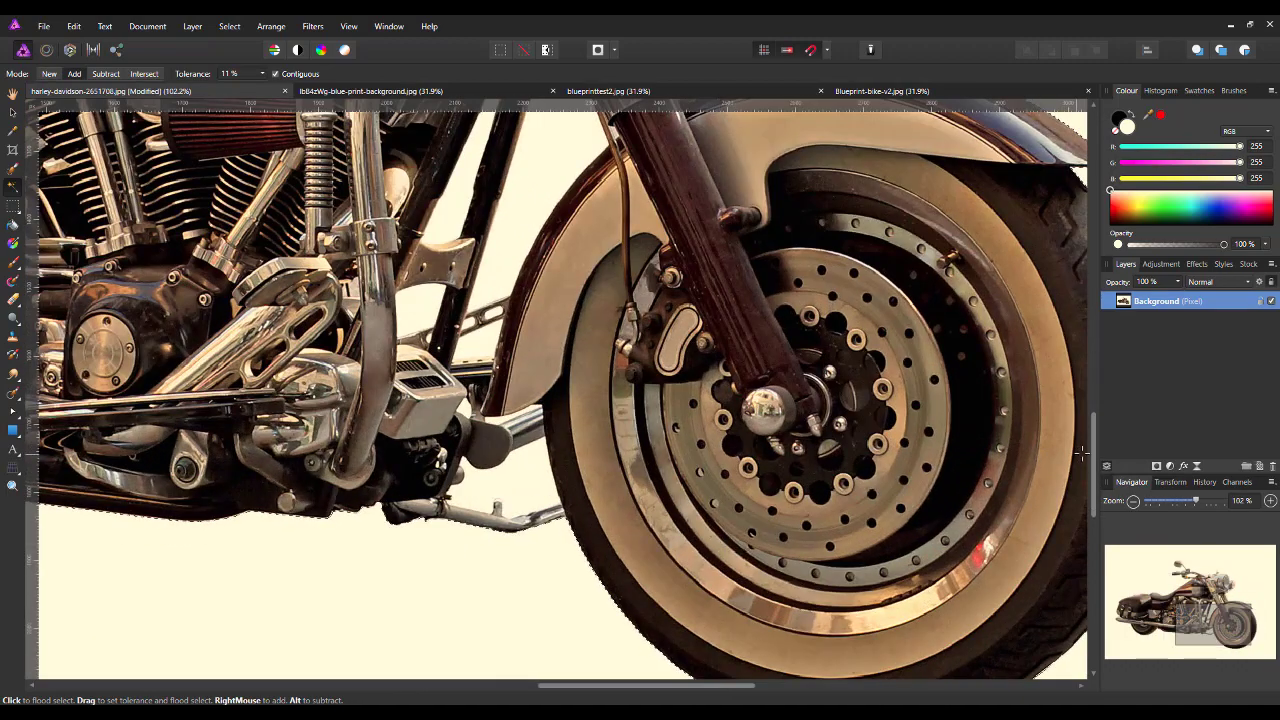
{"action": "scroll", "coordinate": [560, 565], "scroll_direction": "up", "scroll_amount": 4}
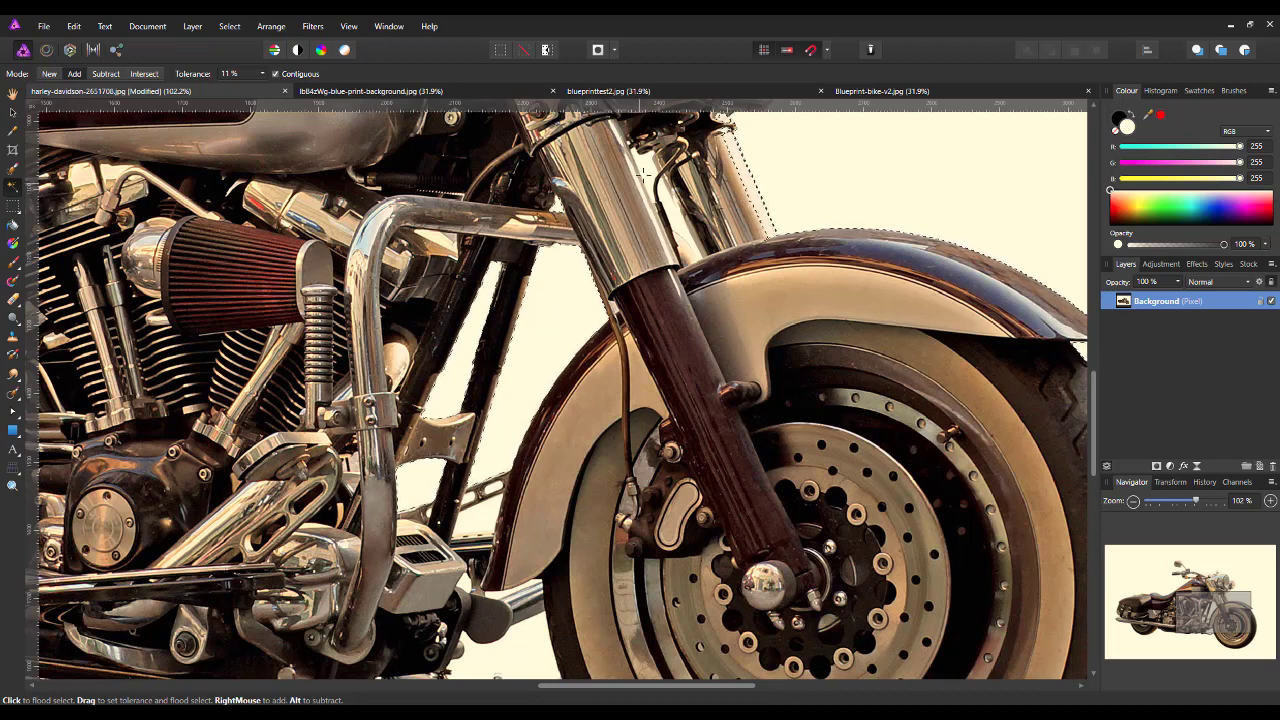
{"action": "left_click", "coordinate": [675, 215], "text": "shift"}
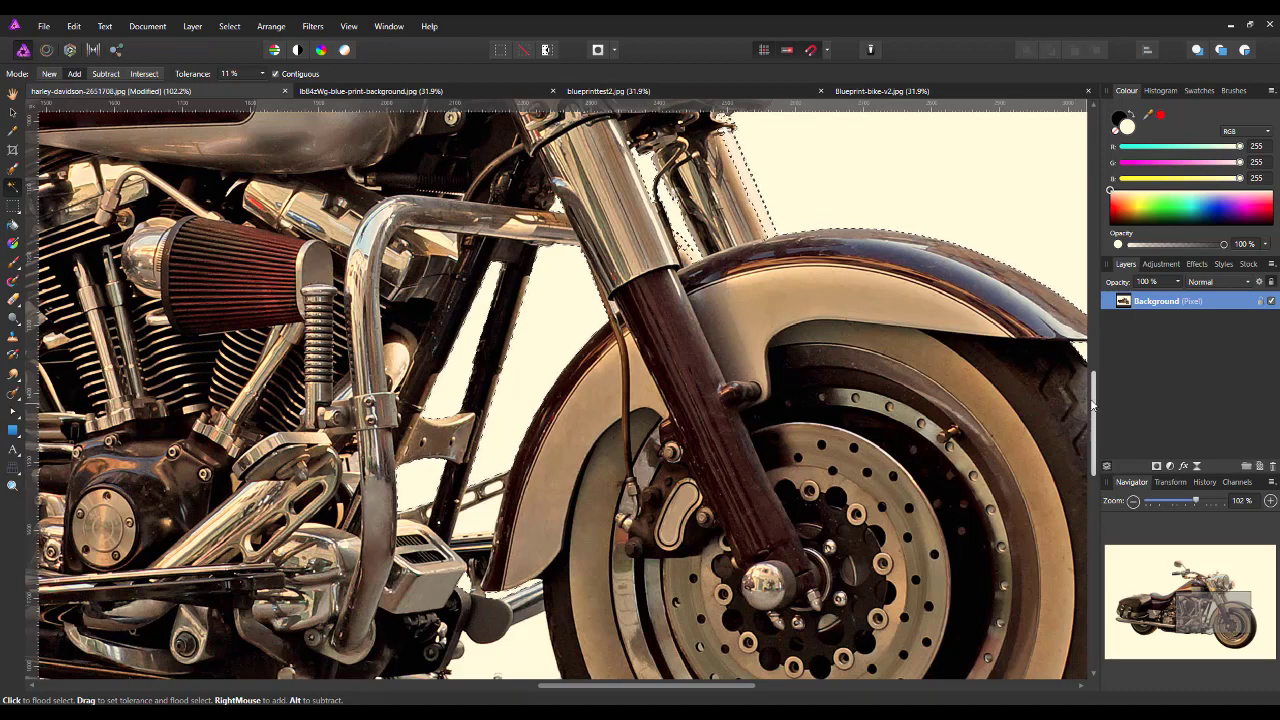
- Try to subtract the wrongly selected area along the handlebar from the background selection at 11% tolerance
{"action": "scroll", "coordinate": [465, 505], "scroll_direction": "down", "scroll_amount": 5}
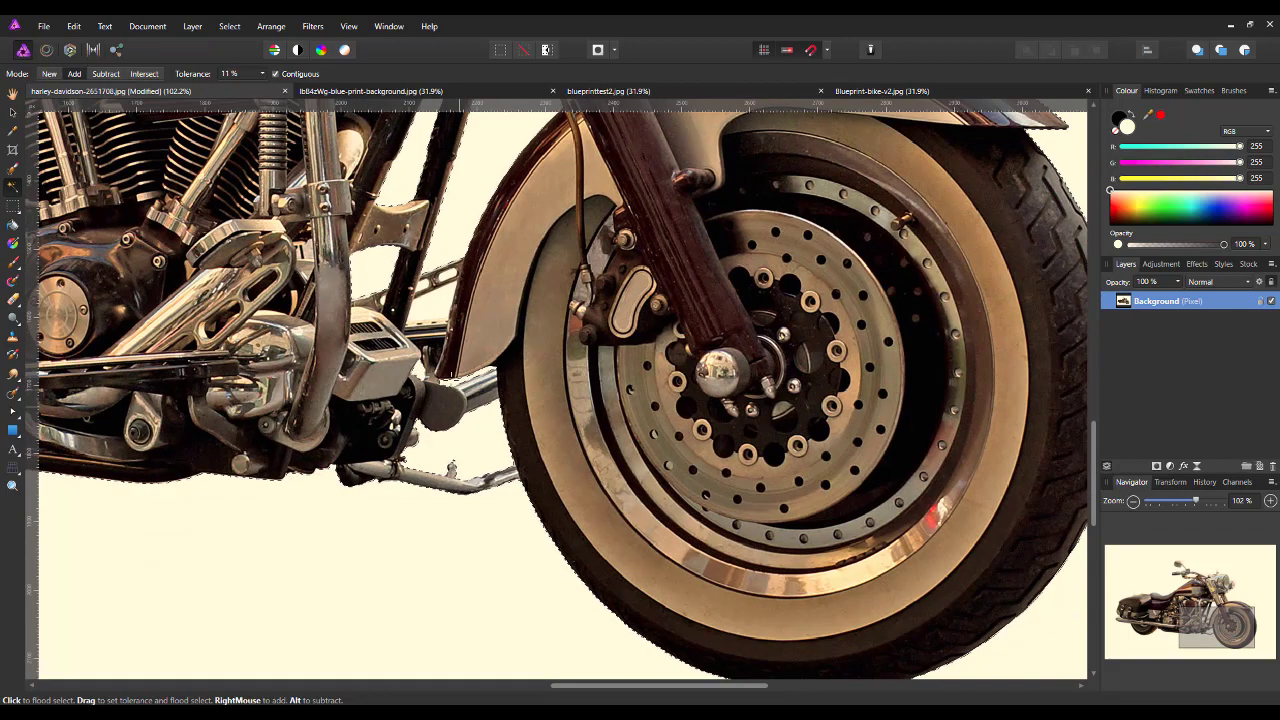
{"action": "left_click_drag", "start_coordinate": [1205, 617], "coordinate": [1177, 603]}
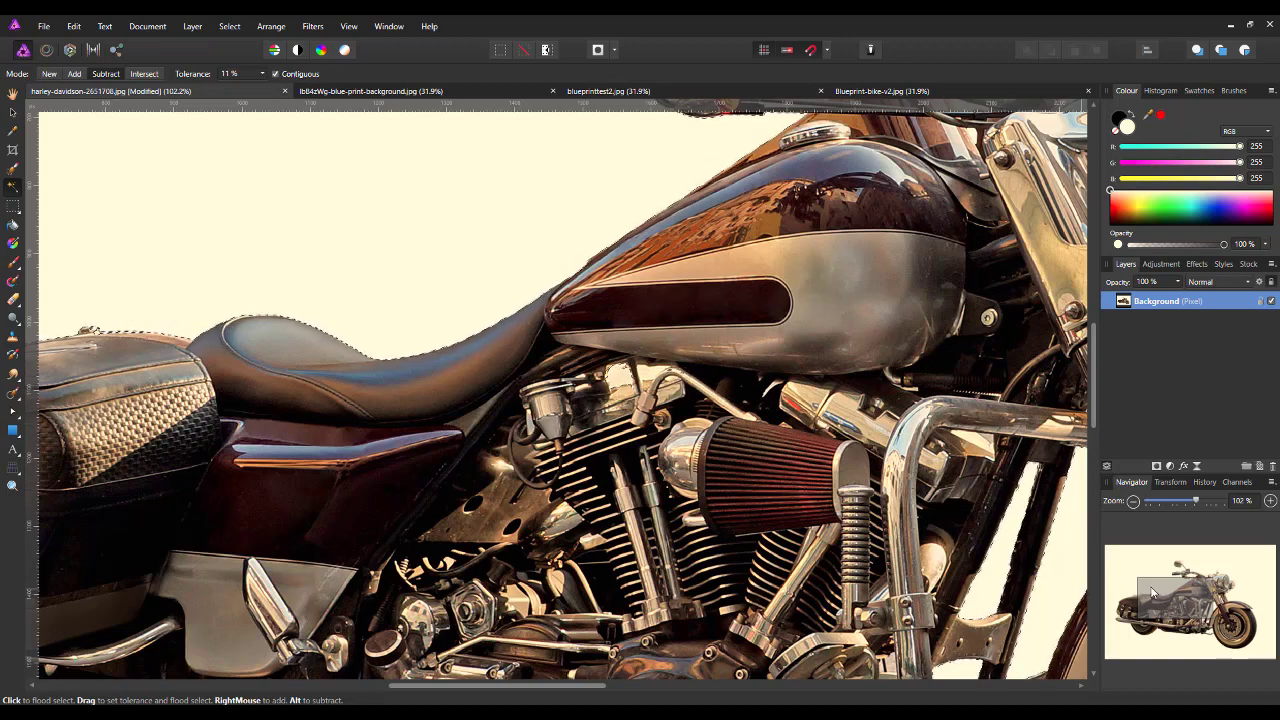
{"action": "left_click_drag", "start_coordinate": [1180, 600], "coordinate": [1196, 587]}
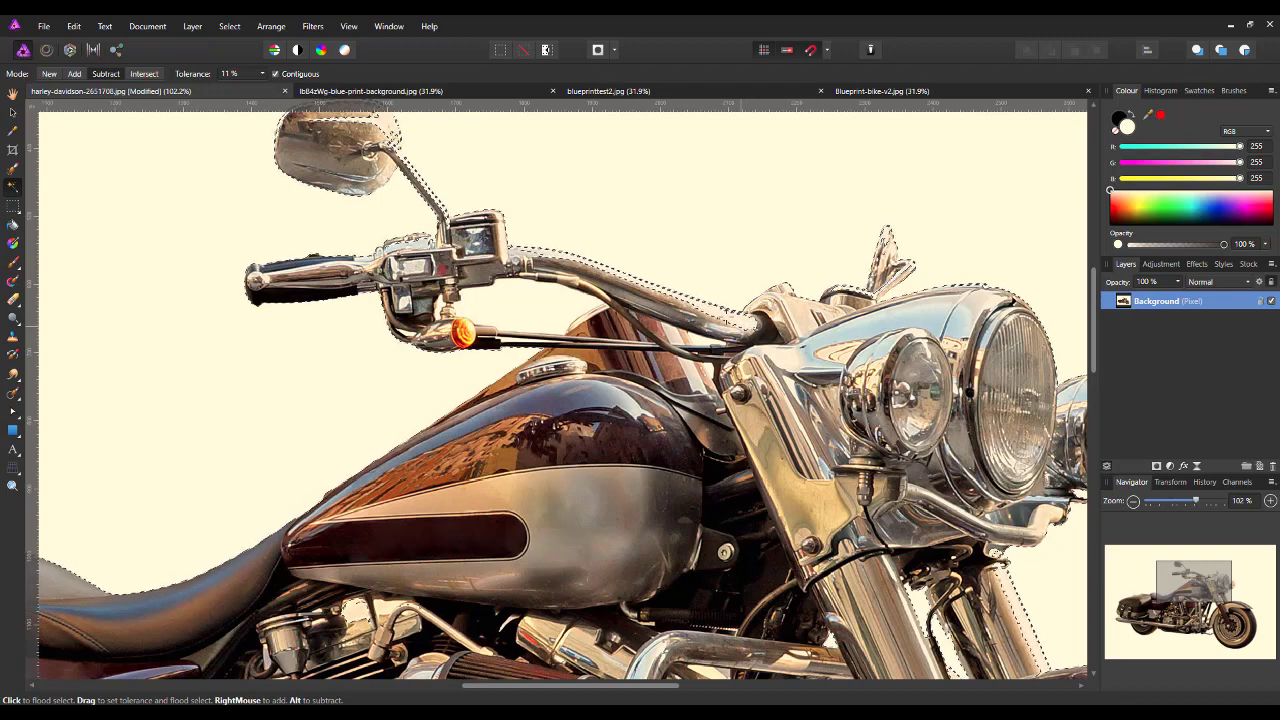
{"action": "left_click", "coordinate": [713, 307]}
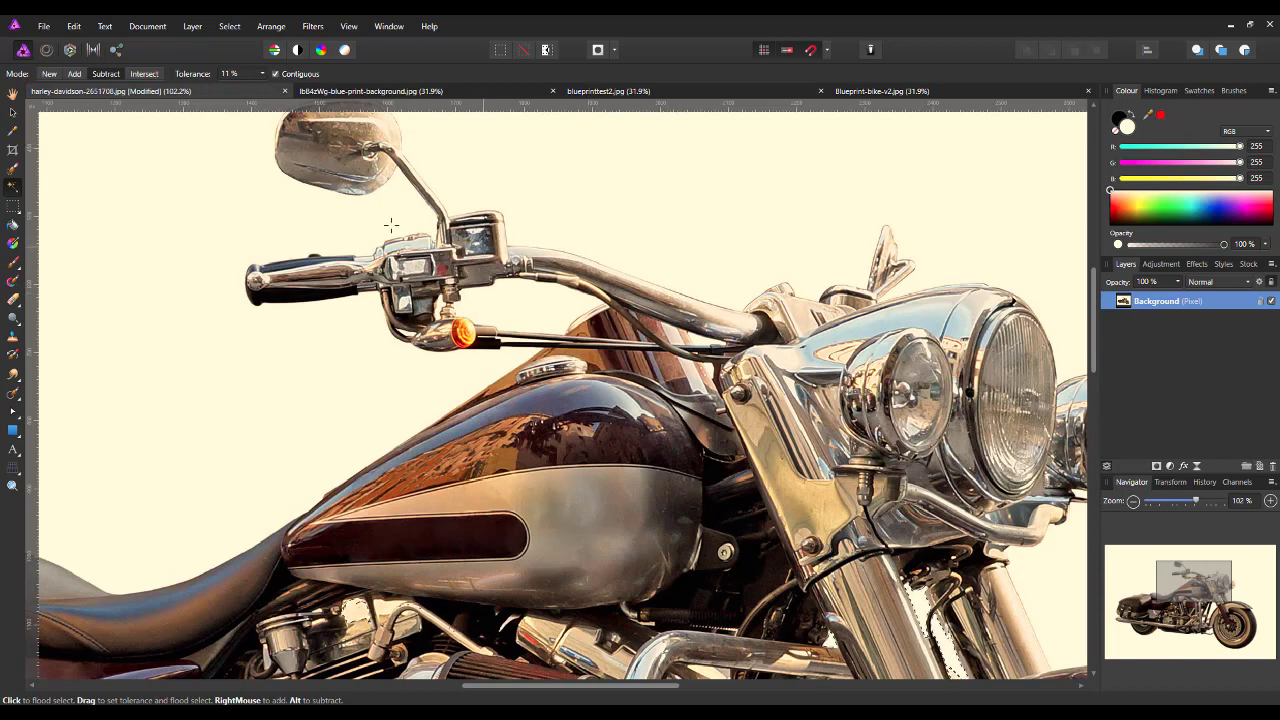
- Add the cream background back to the selection at 7% tolerance, and try to subtract the selected part of the mirror
{"action": "left_click", "coordinate": [73, 77]}
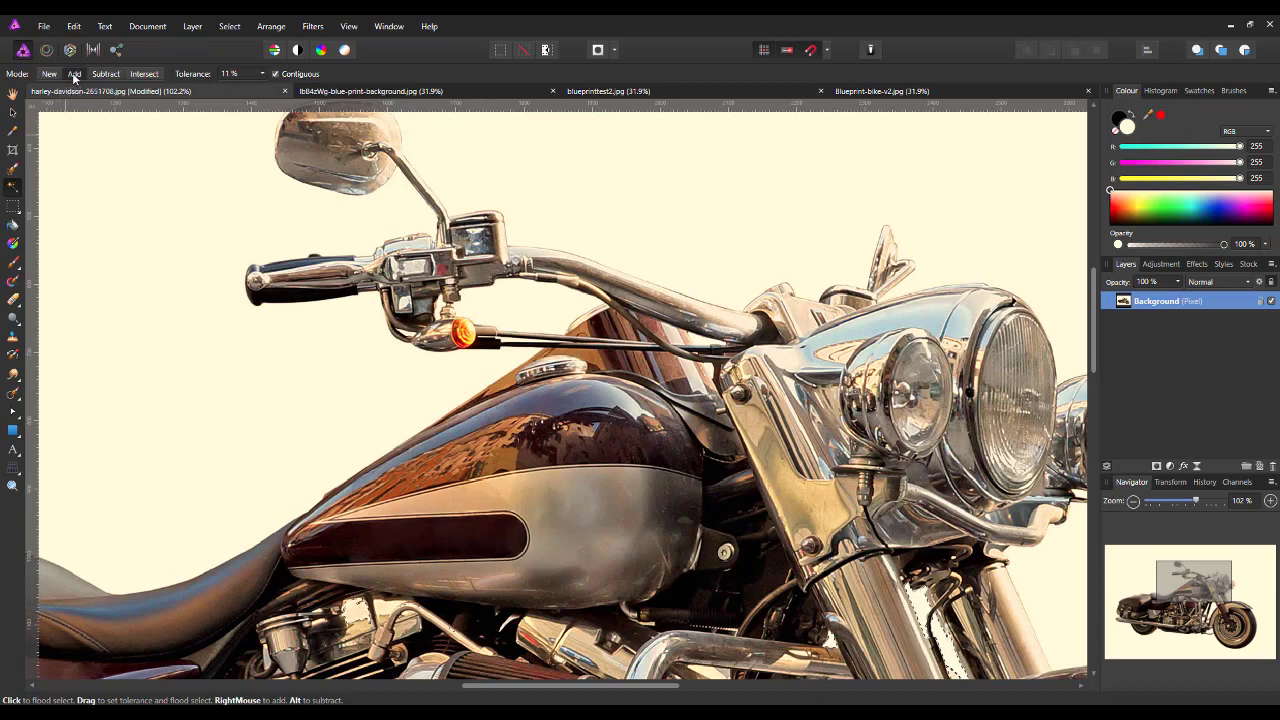
{"action": "left_click", "coordinate": [264, 76]}
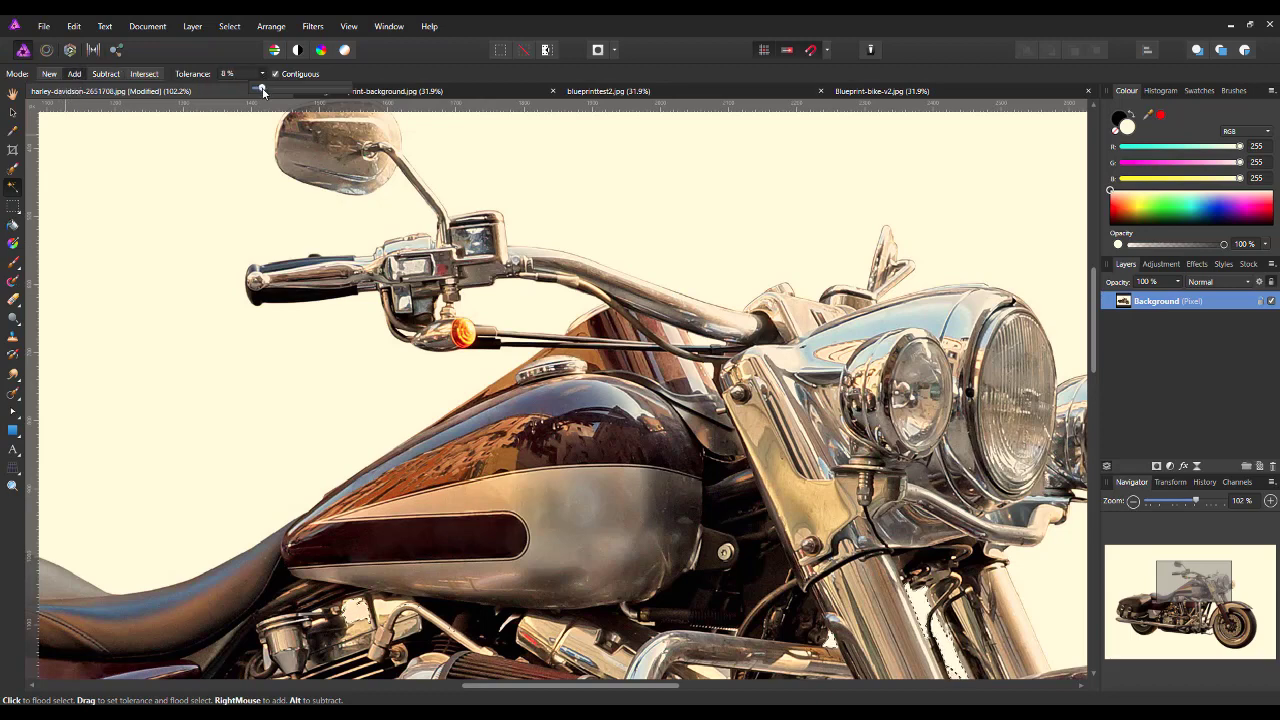
{"action": "left_click", "coordinate": [659, 207]}
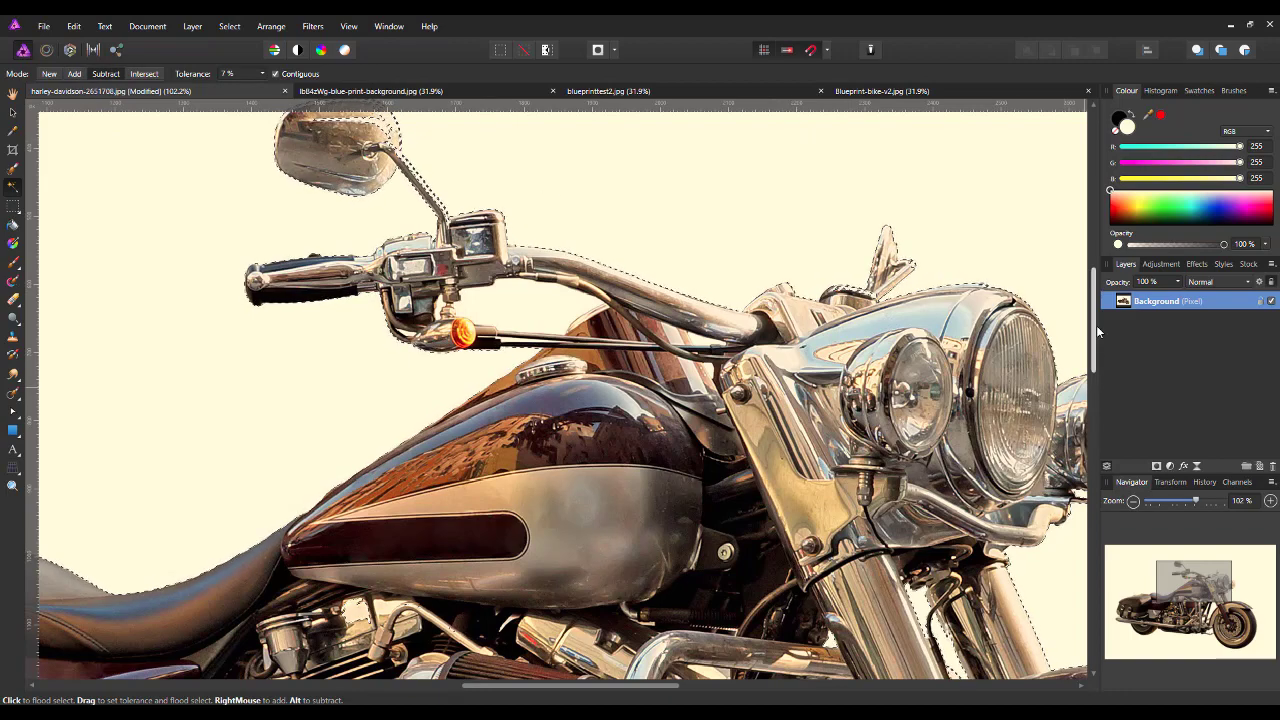
{"action": "scroll", "coordinate": [1094, 318], "scroll_direction": "up", "scroll_amount": 3}
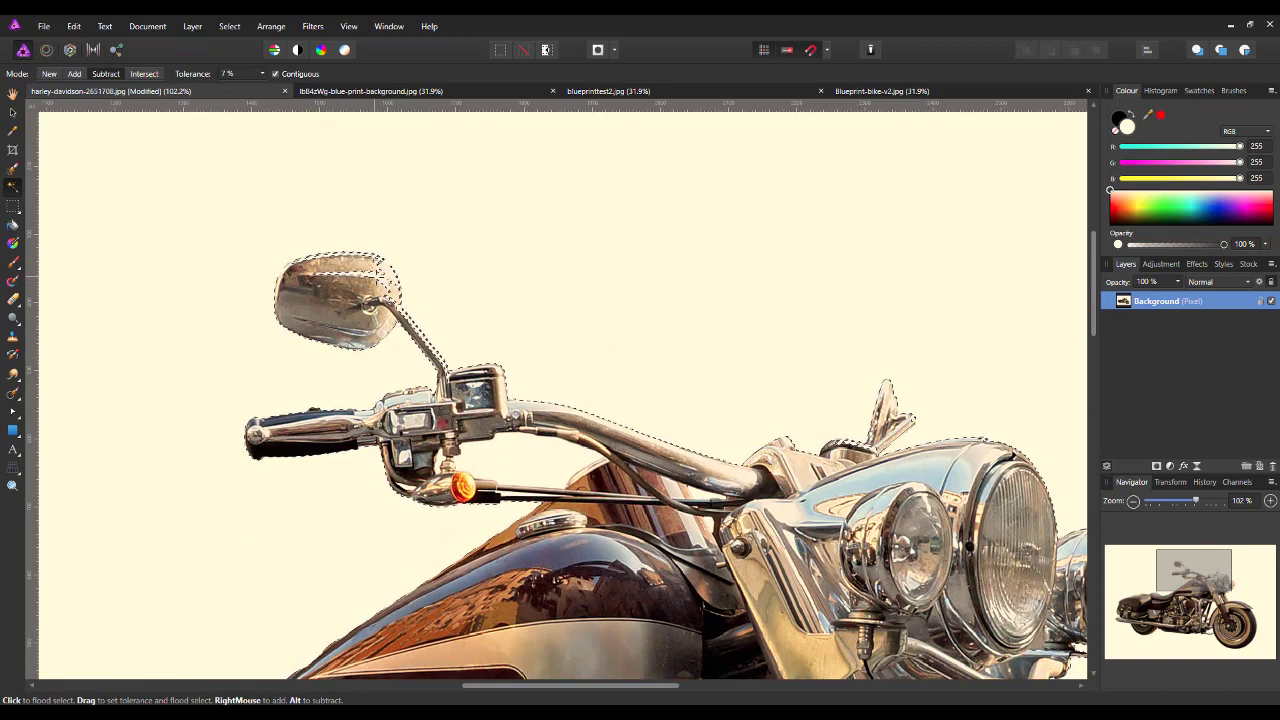
{"action": "left_click", "coordinate": [370, 277]}
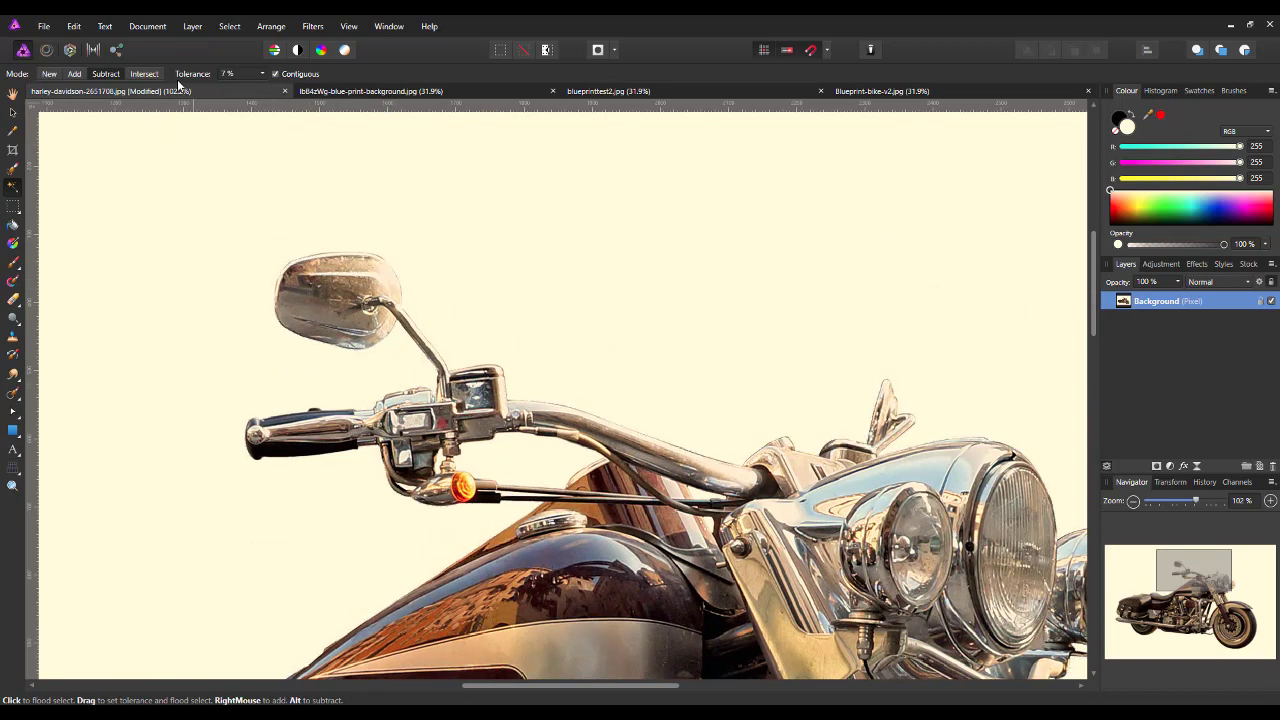
- Add the cream background to the selection again with the tolerance lowered to 4%, checking the handlebar and mirror edges
{"action": "left_click", "coordinate": [263, 74]}
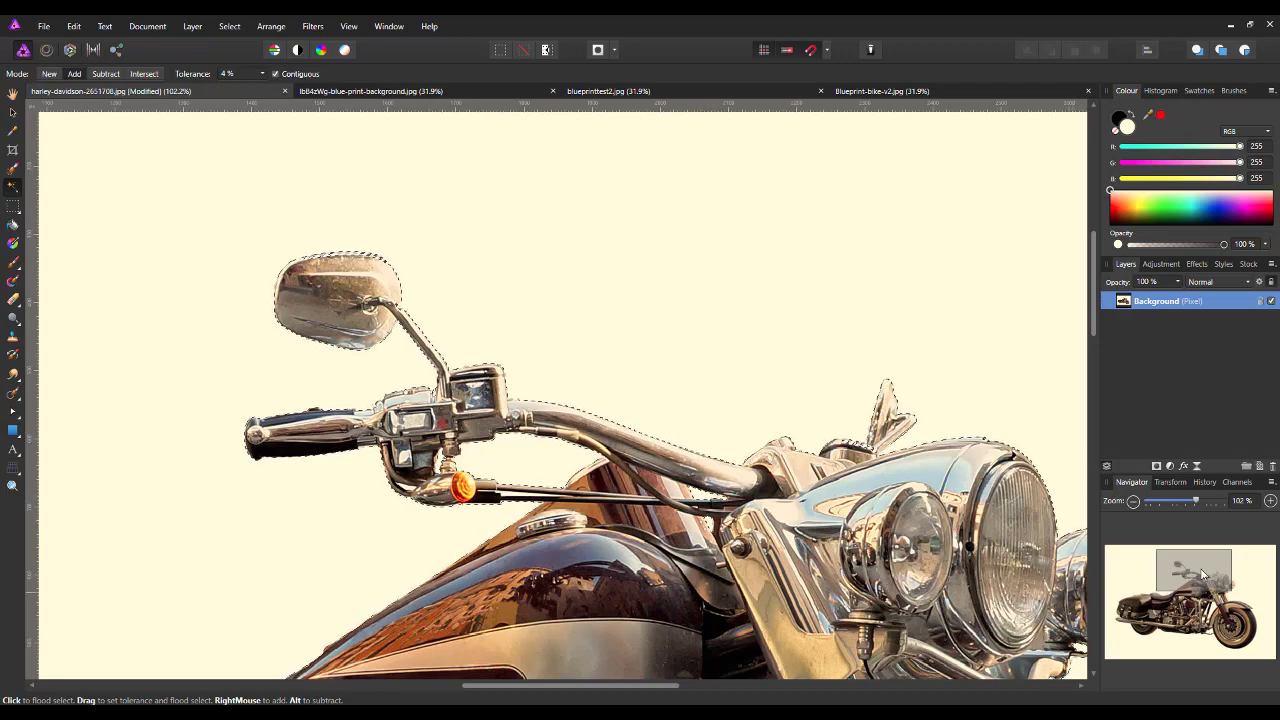
{"action": "mouse_move", "coordinate": [1198, 577]}
{"action": "left_mouse_down"}
{"action": "mouse_move", "coordinate": [1216, 583]}
{"action": "mouse_move", "coordinate": [1233, 638]}
{"action": "mouse_move", "coordinate": [1206, 621]}
{"action": "mouse_move", "coordinate": [1152, 620]}
{"action": "mouse_move", "coordinate": [1154, 598]}
{"action": "mouse_move", "coordinate": [1196, 588]}
{"action": "left_mouse_up"}
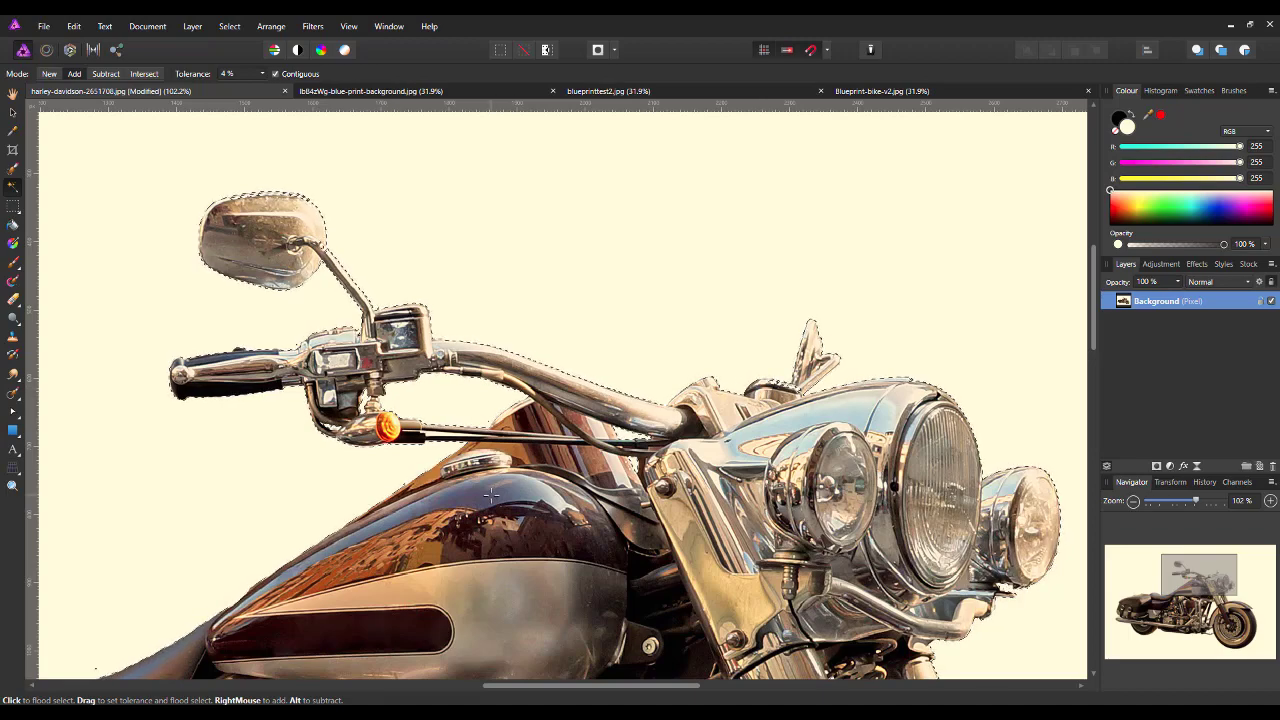
{"action": "key", "text": "ctrl+0"}
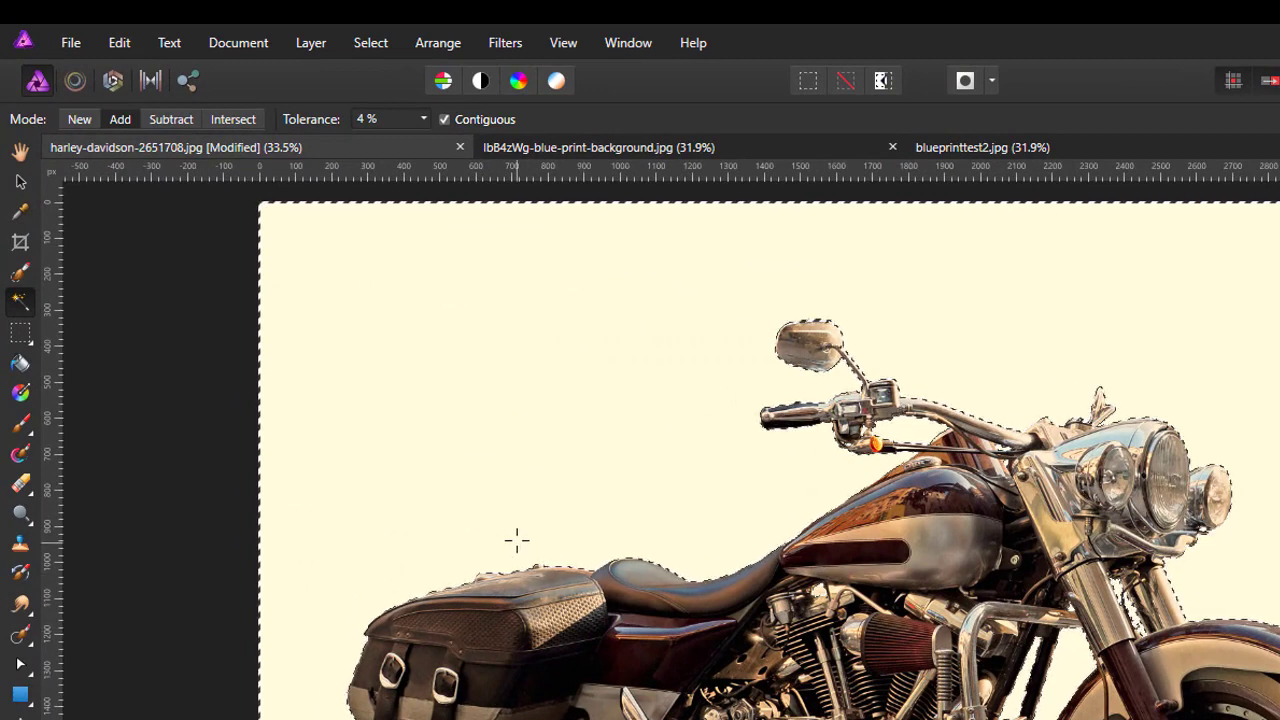
- Invert the pixel selection and duplicate the selected motorcycle onto its own layer
{"action": "left_click", "coordinate": [372, 46]}
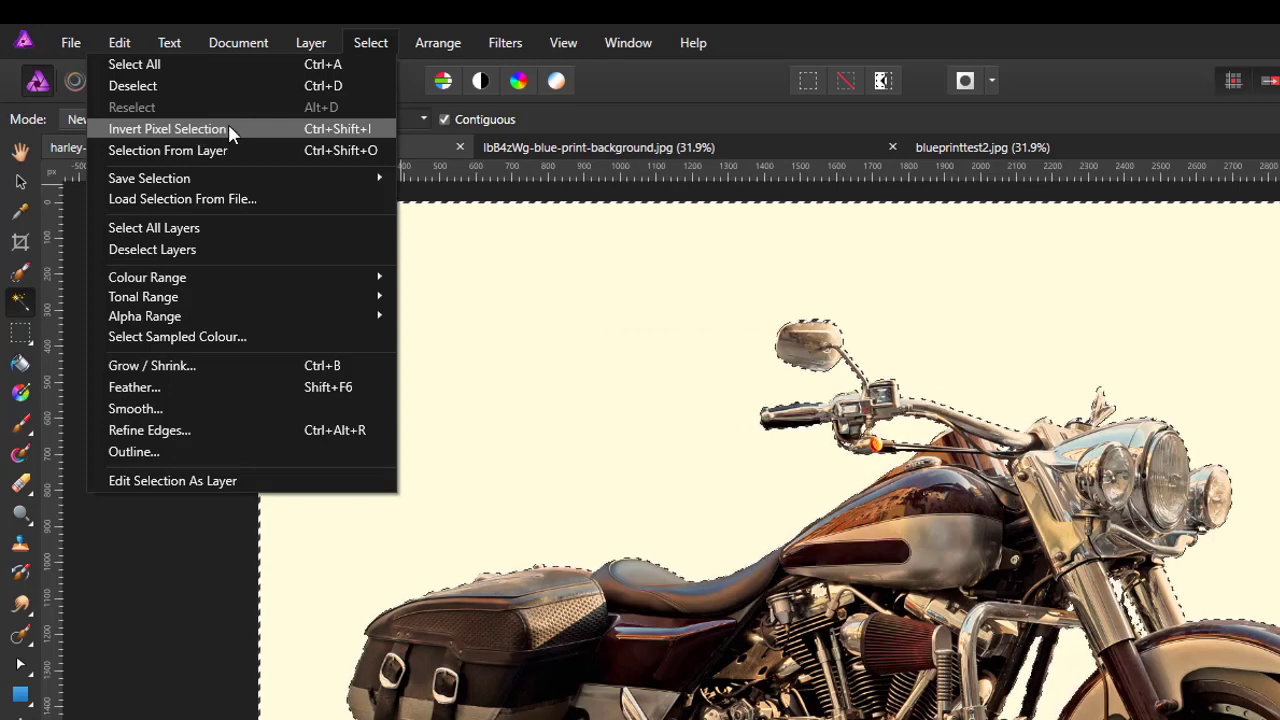
{"action": "left_click", "coordinate": [167, 129]}
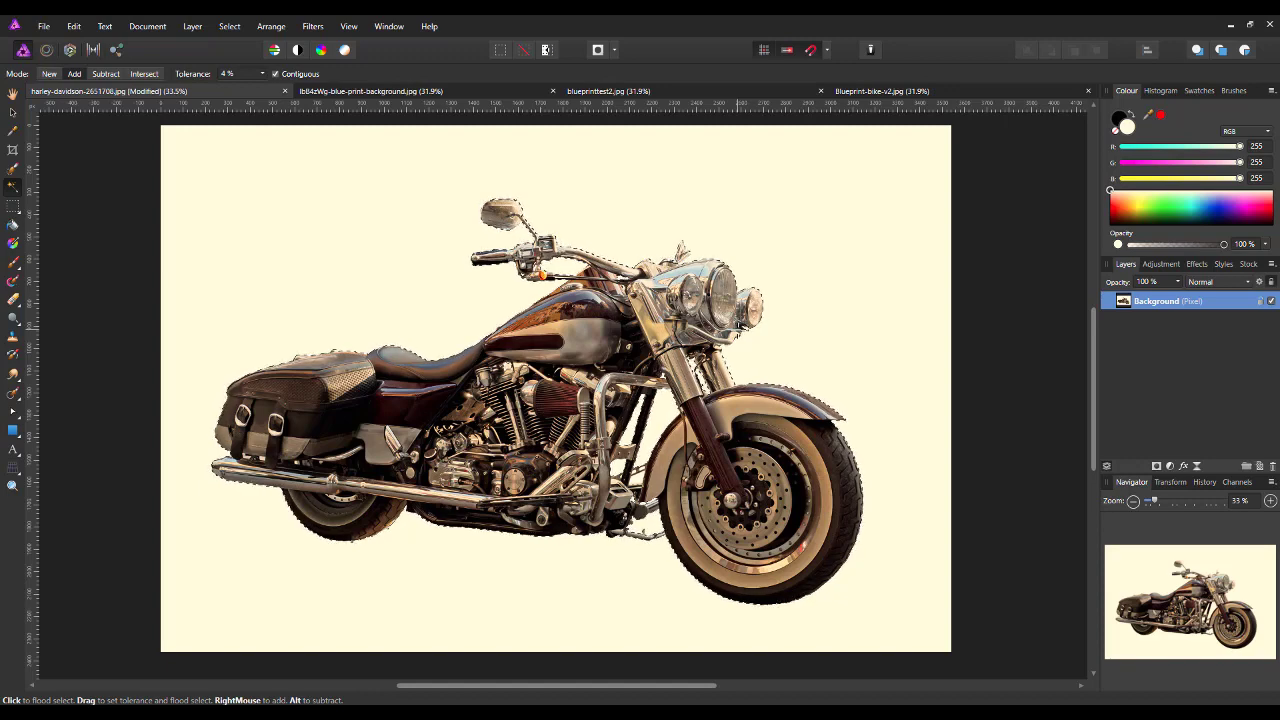
{"action": "key", "text": "ctrl+j"}
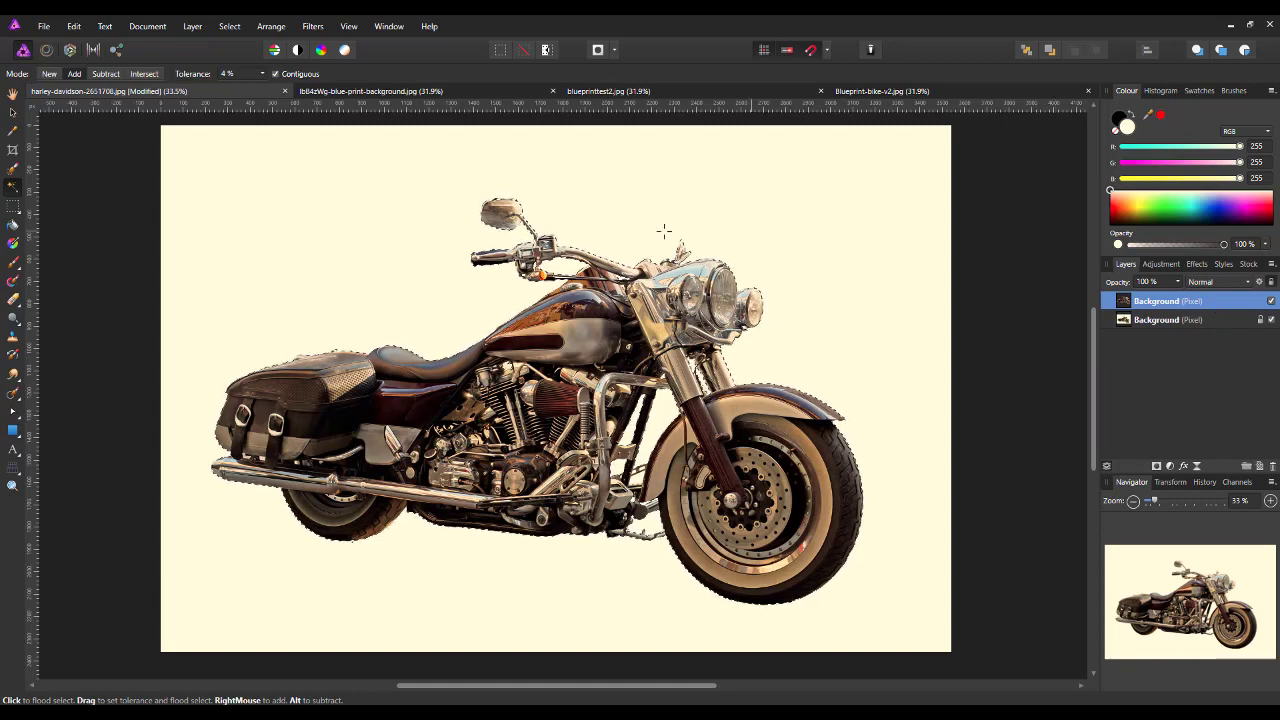
- Hide the original photo layer and deselect the motorcycle outline
{"action": "left_click", "coordinate": [1271, 319]}
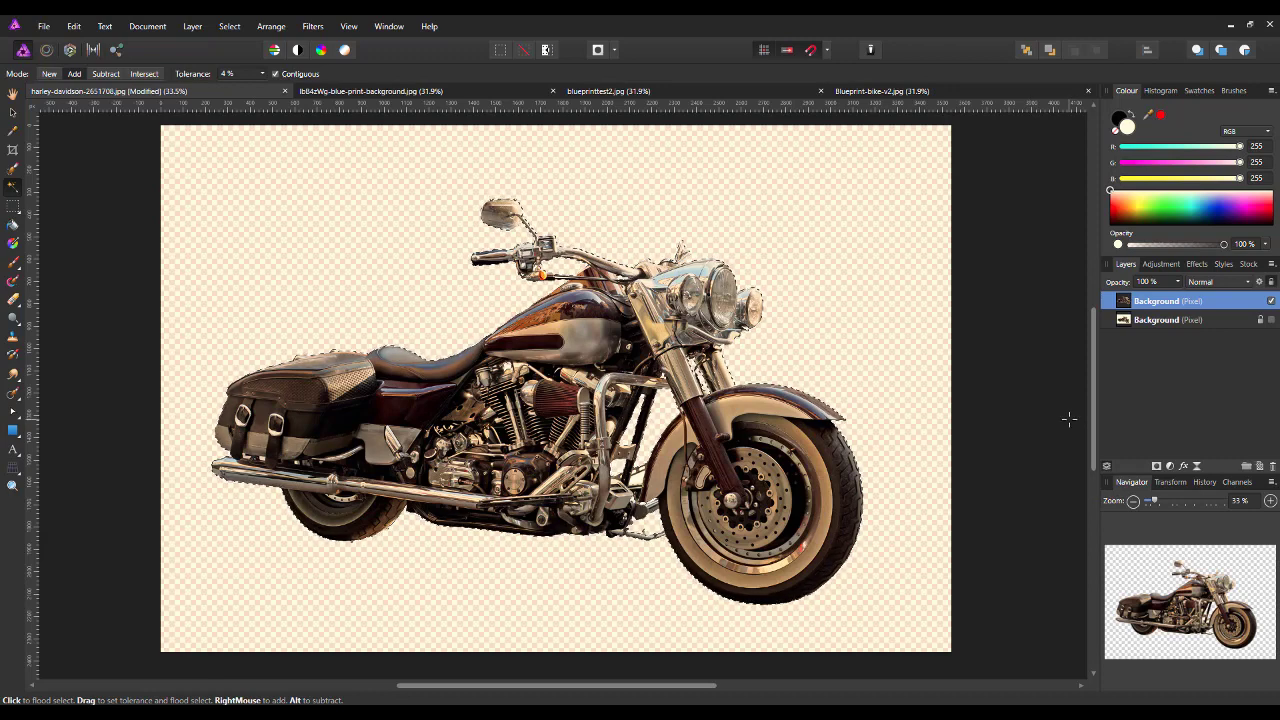
{"action": "key", "text": "ctrl+d"}
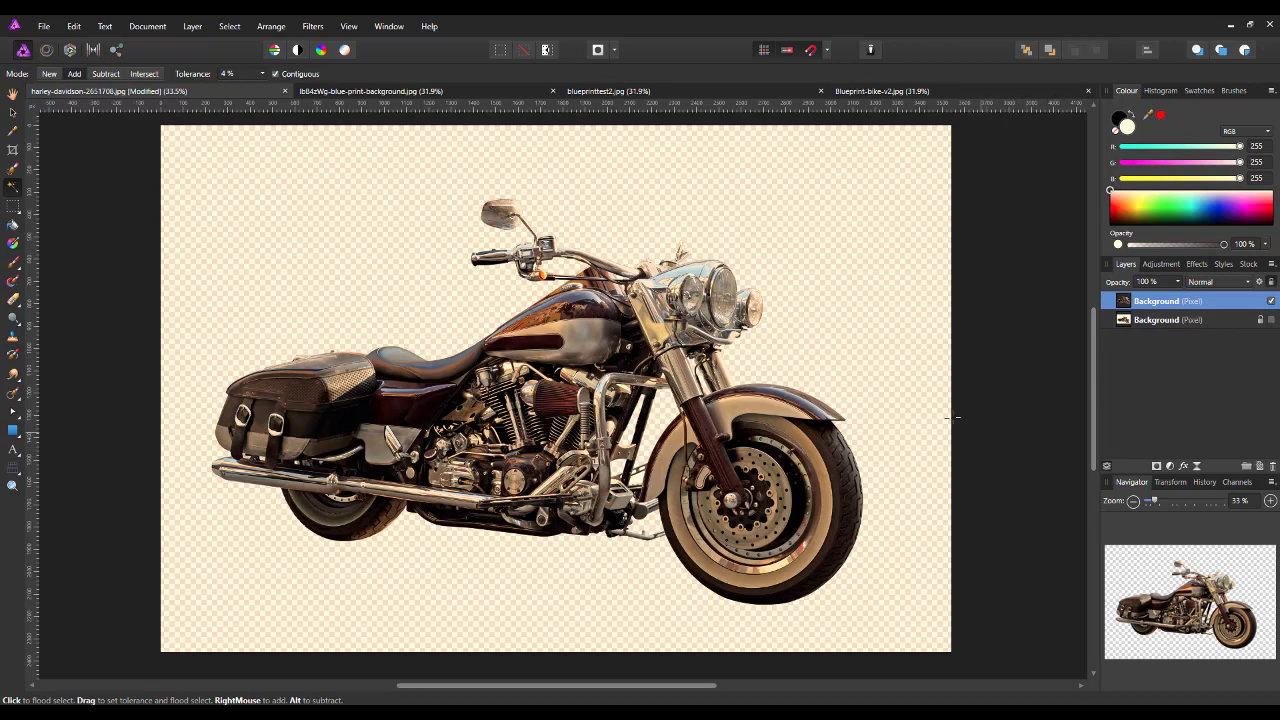
- Copy the cut-out motorcycle layer into the lbB4zWg-blue-print-background.jpg document and nudge it slightly up and to the right on the blueprint
{"action": "right_click", "coordinate": [1192, 302]}
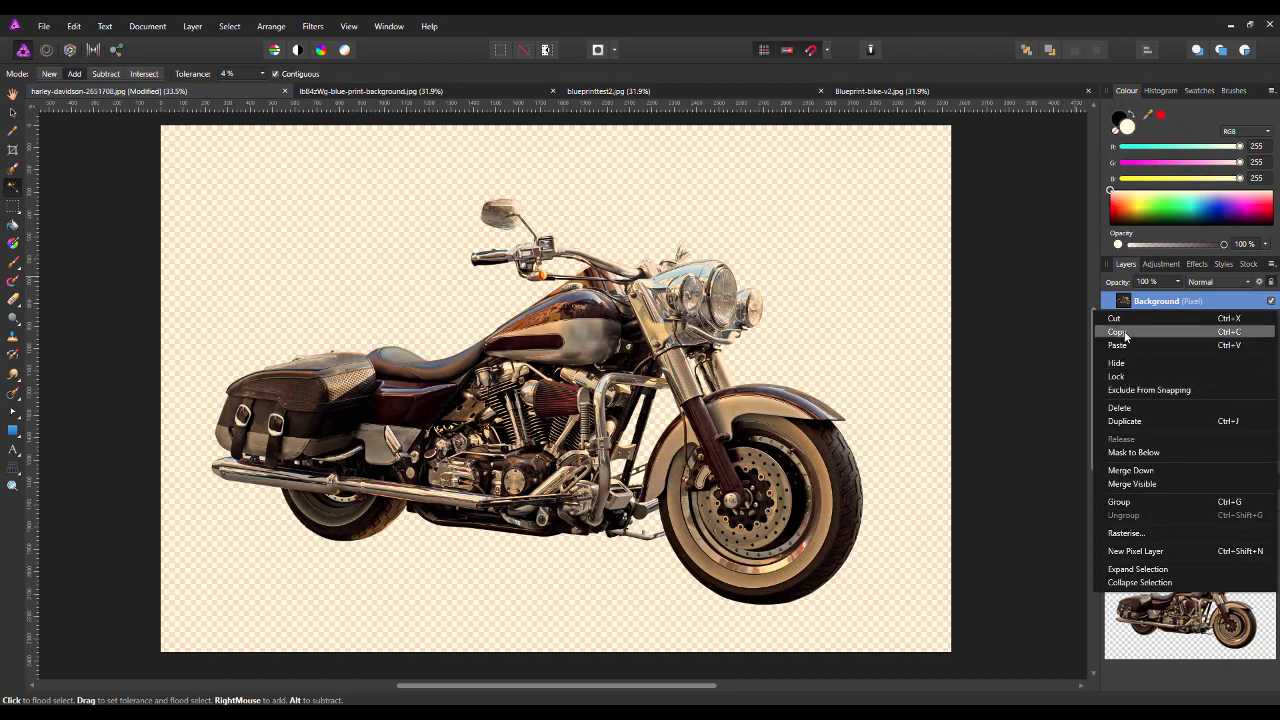
{"action": "left_click", "coordinate": [1122, 332]}
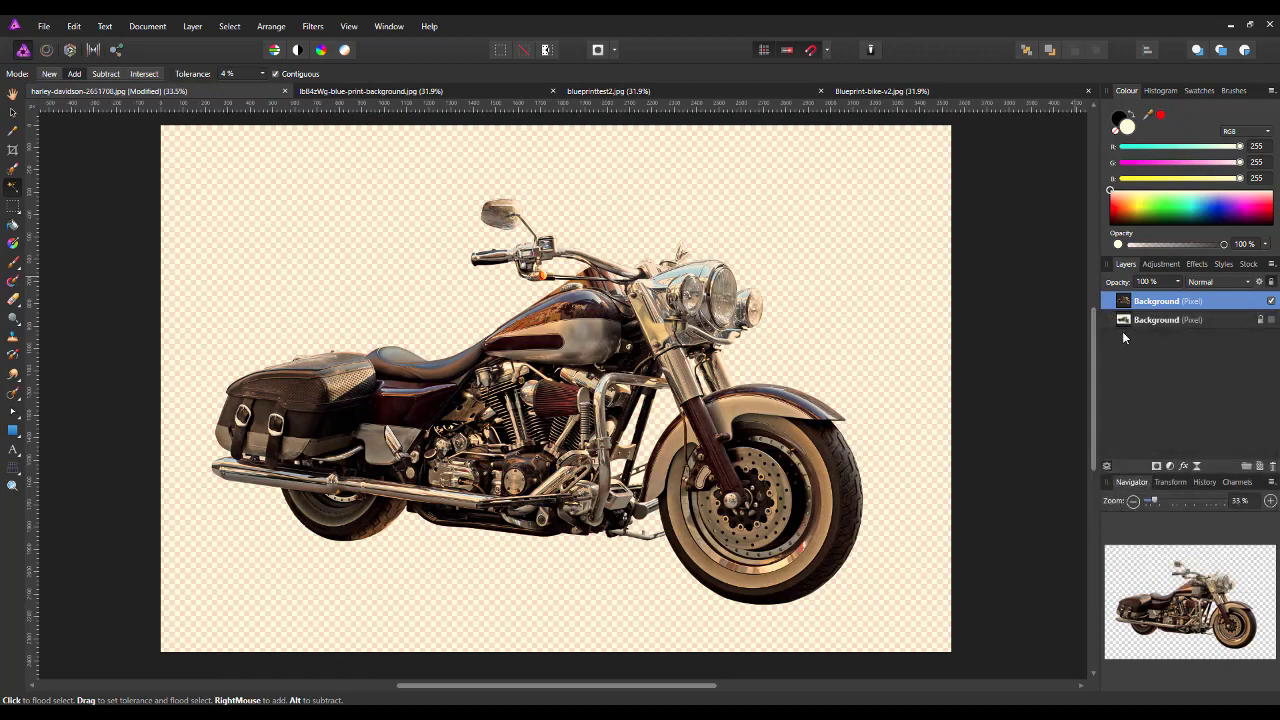
{"action": "left_click", "coordinate": [444, 93]}
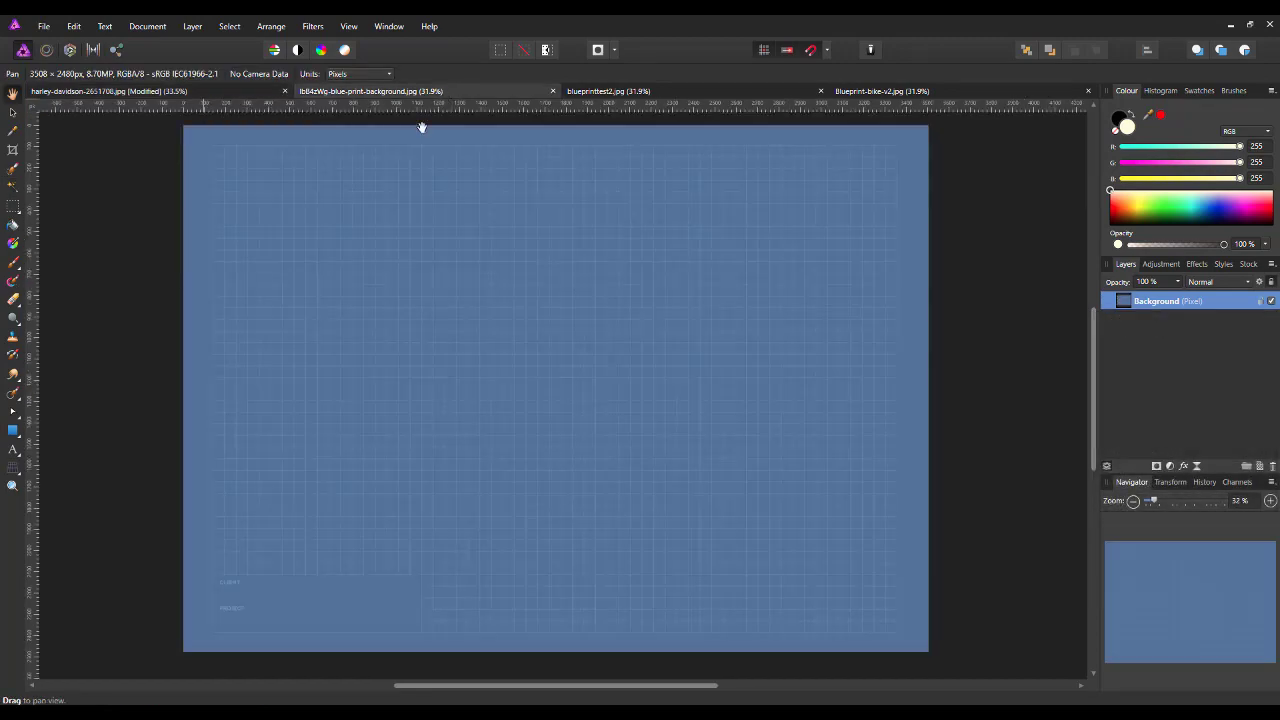
{"action": "left_click", "coordinate": [74, 26]}
{"action": "left_click", "coordinate": [72, 106]}
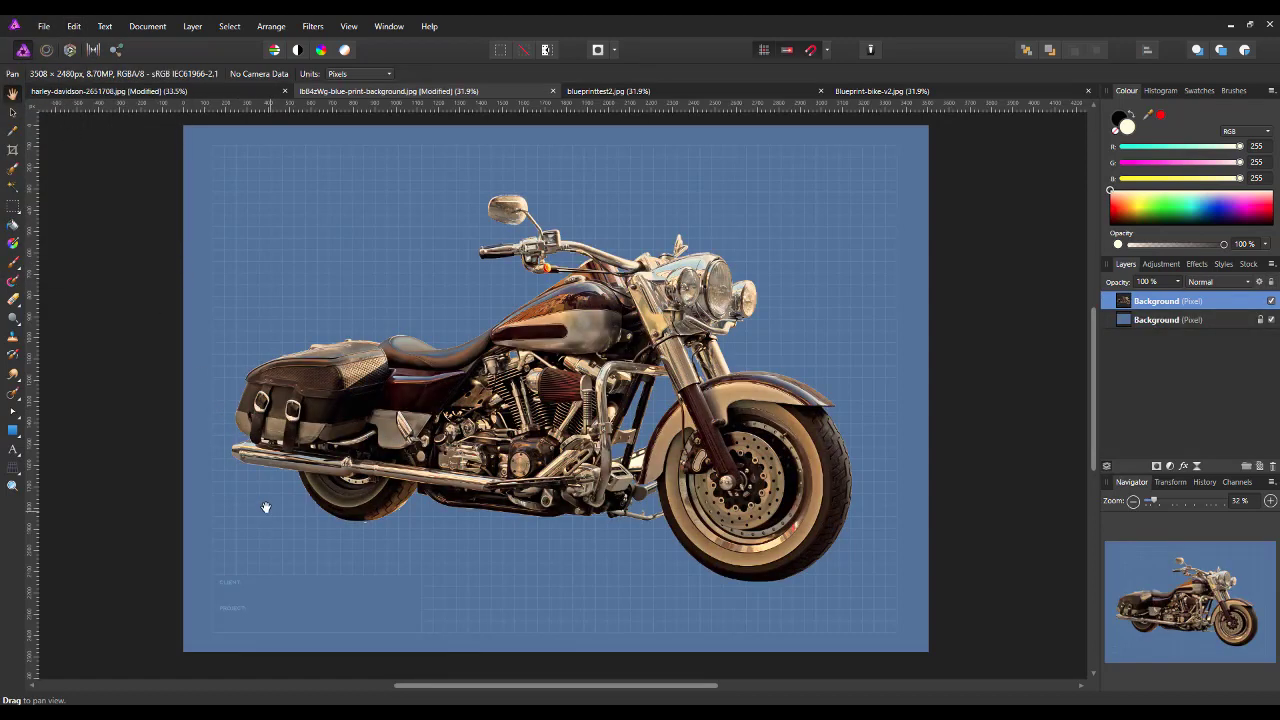
{"action": "left_click", "coordinate": [12, 115]}
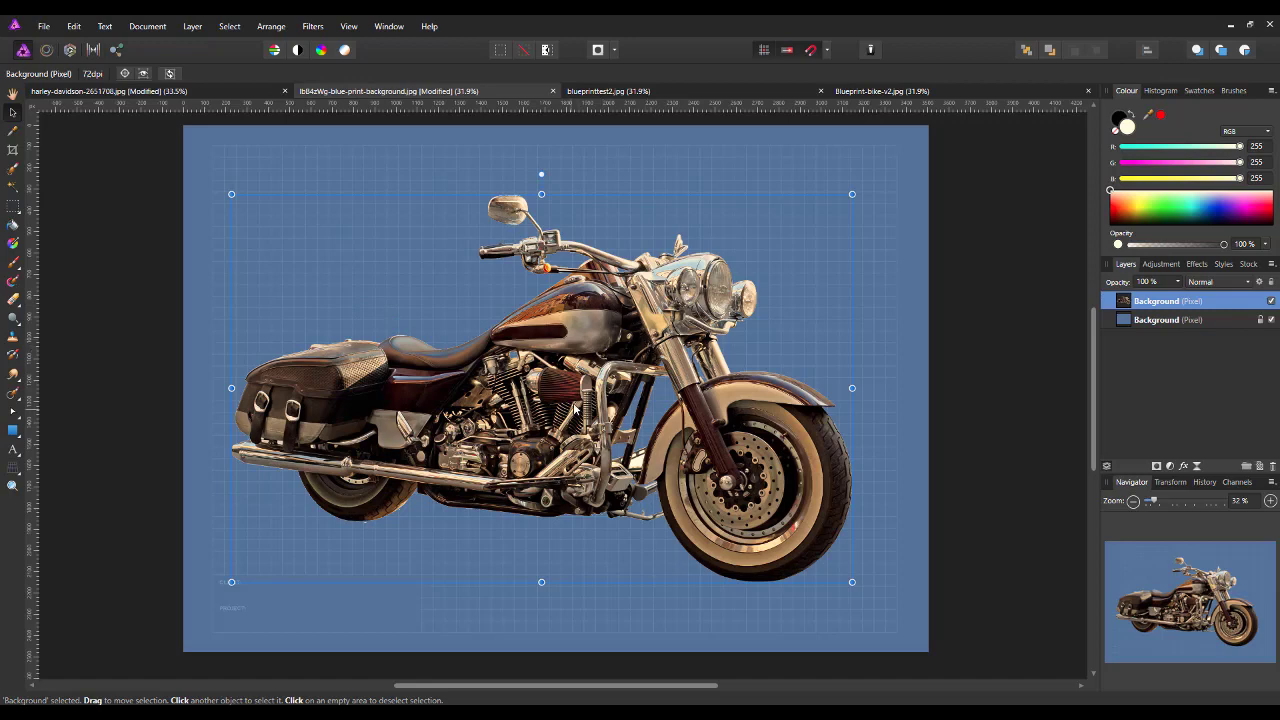
{"action": "mouse_move", "coordinate": [578, 410]}
{"action": "left_mouse_down"}
{"action": "mouse_move", "coordinate": [559, 369]}
{"action": "mouse_move", "coordinate": [588, 406]}
{"action": "left_mouse_up"}
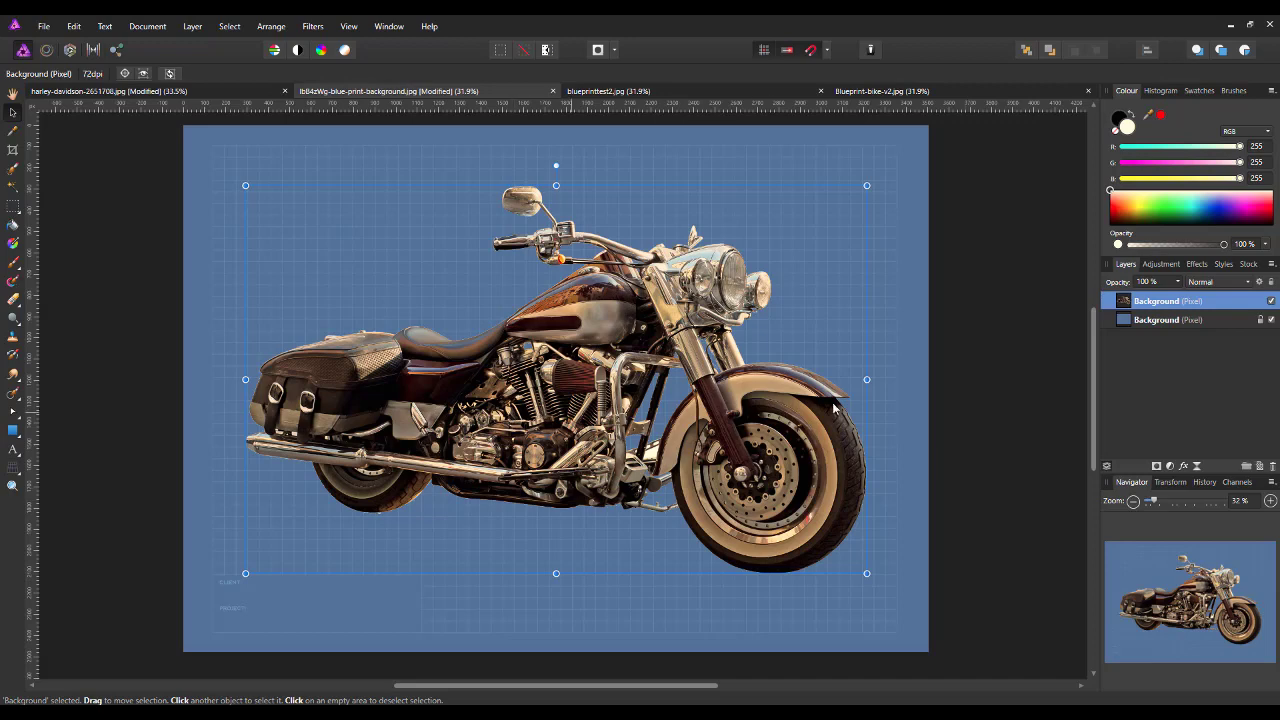
- Duplicate the motorcycle layer on the blueprint and rename the top copy "pencil"
{"action": "right_click", "coordinate": [1188, 303]}
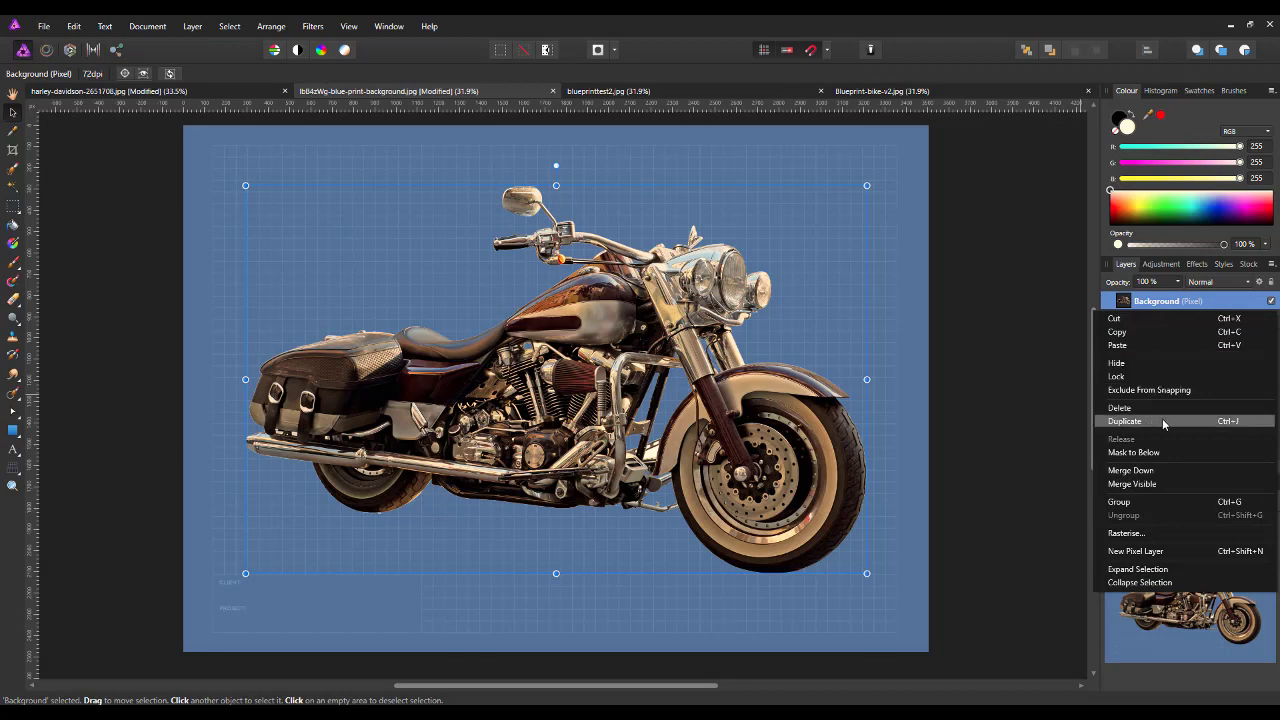
{"action": "left_click", "coordinate": [1238, 426]}
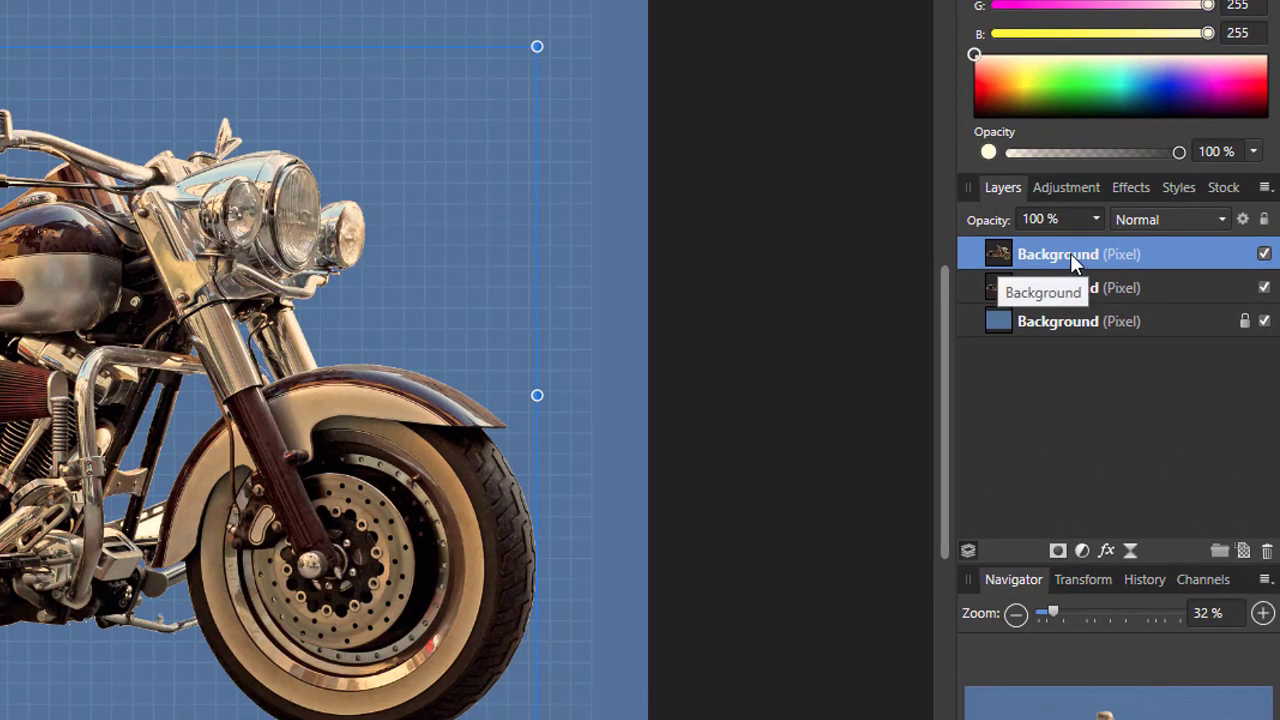
{"action": "double_click", "coordinate": [1070, 254]}
{"action": "type", "text": "pencil"}
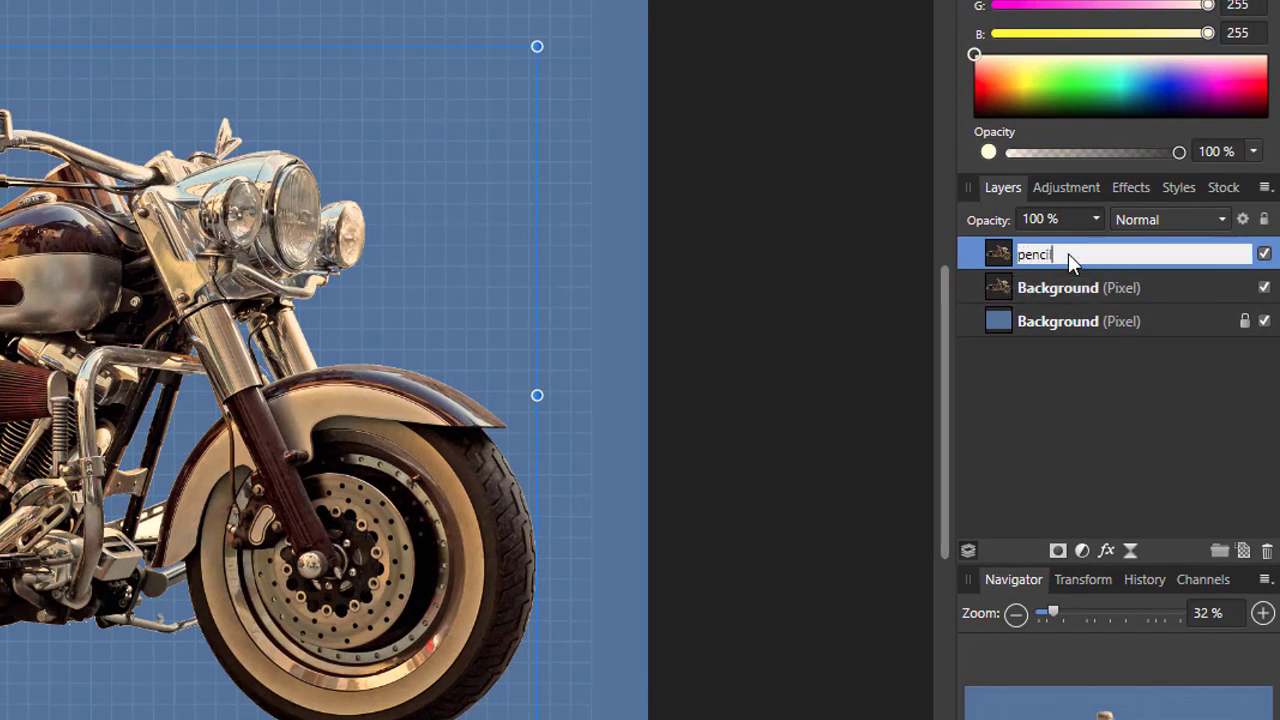
{"action": "key", "text": "Return"}
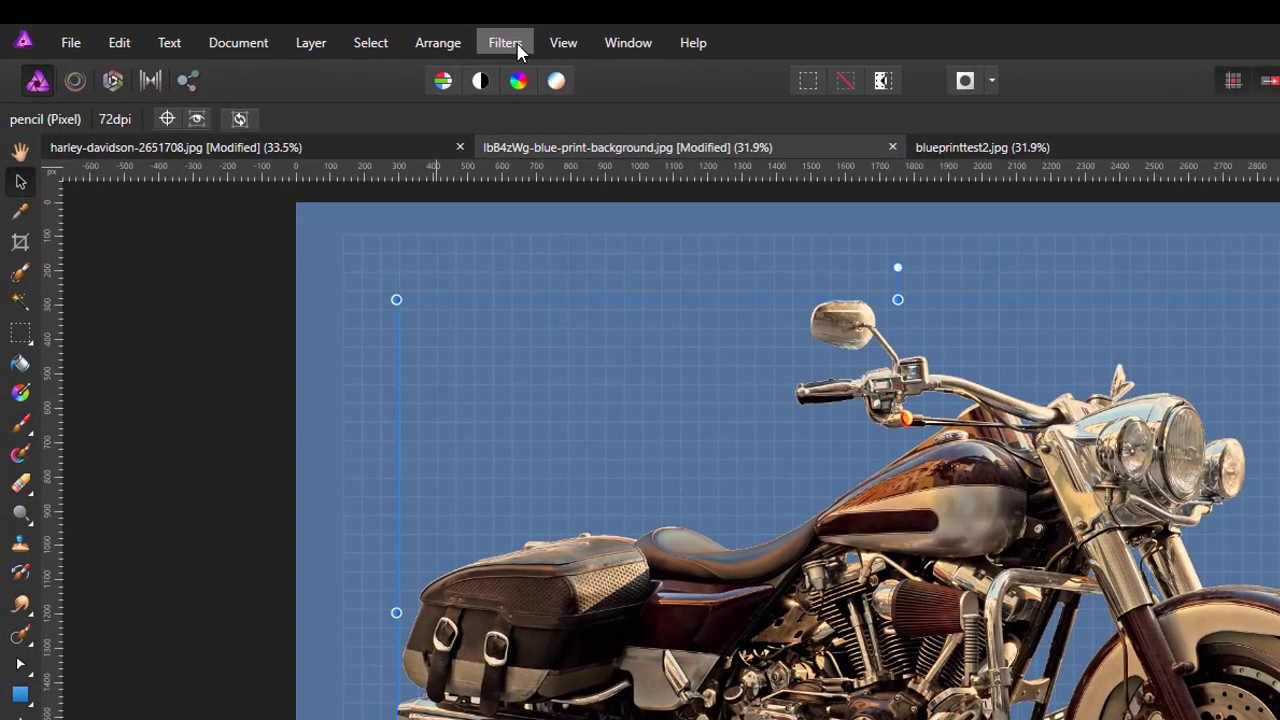
- Apply the Detect Edges filter to the pencil layer and invert its colours to get dark lines on a light fill
{"action": "left_click", "coordinate": [481, 40]}
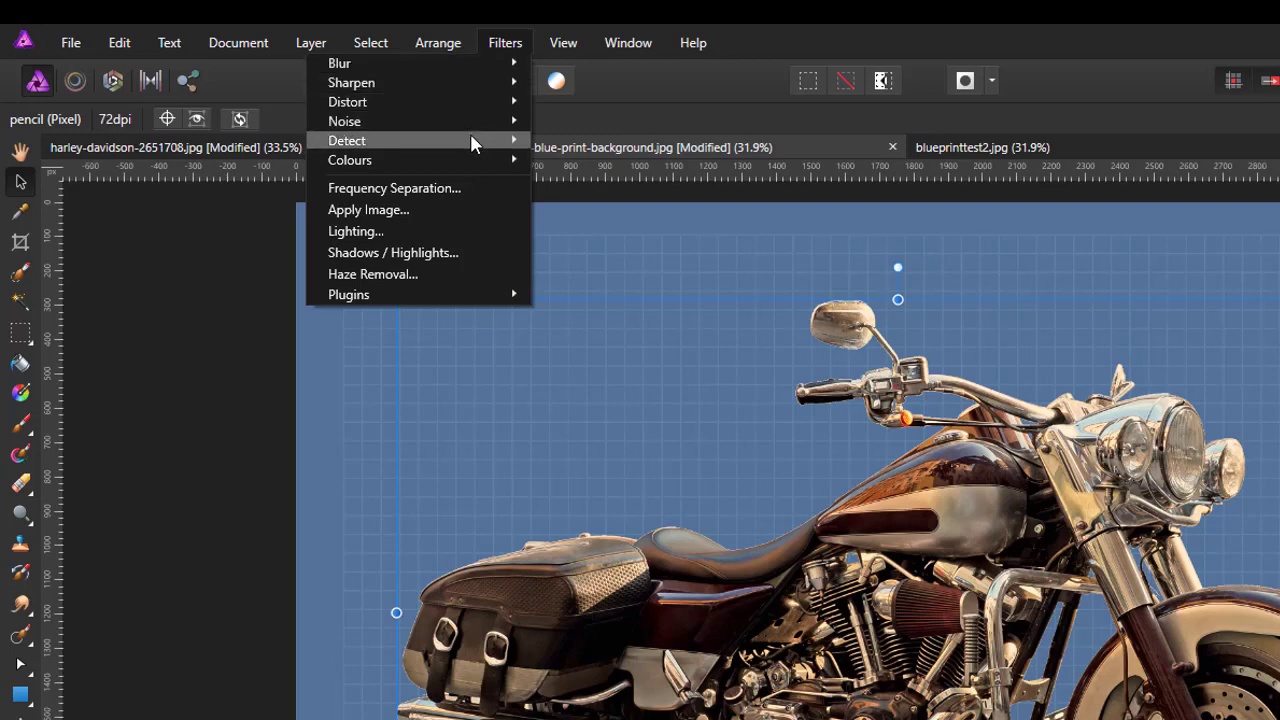
{"action": "mouse_move", "coordinate": [469, 138]}
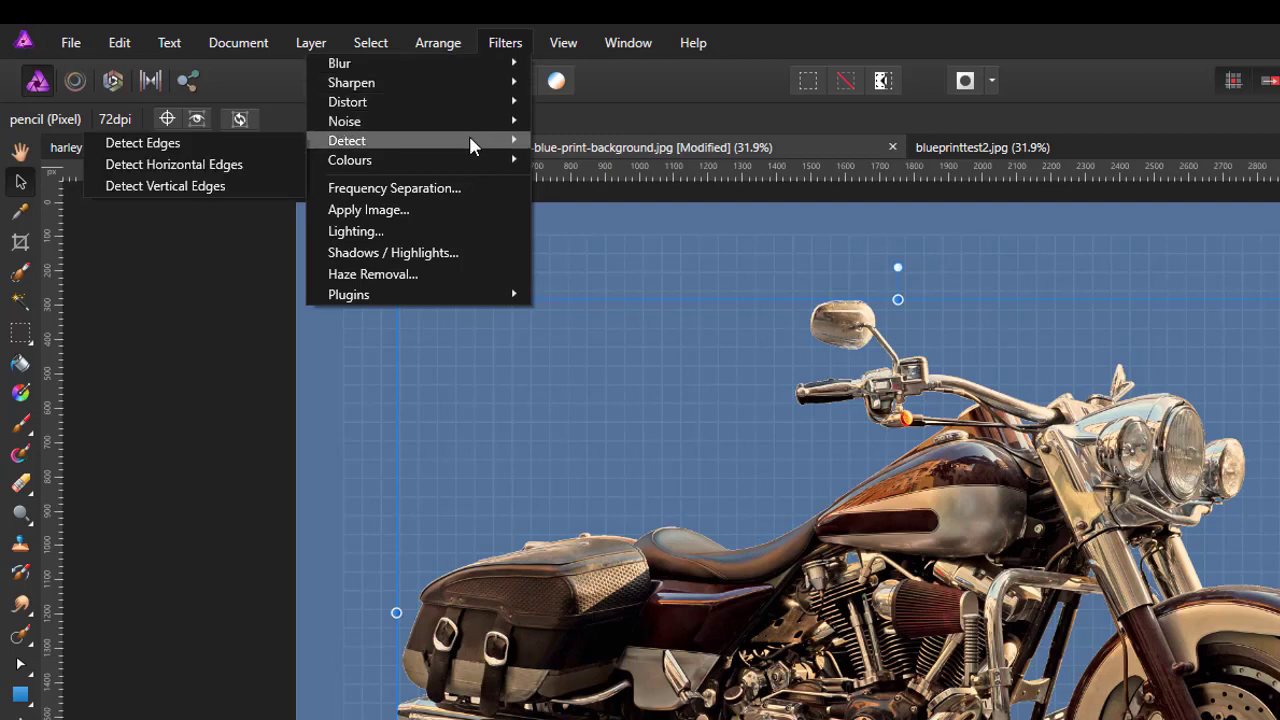
{"action": "left_click", "coordinate": [238, 152]}
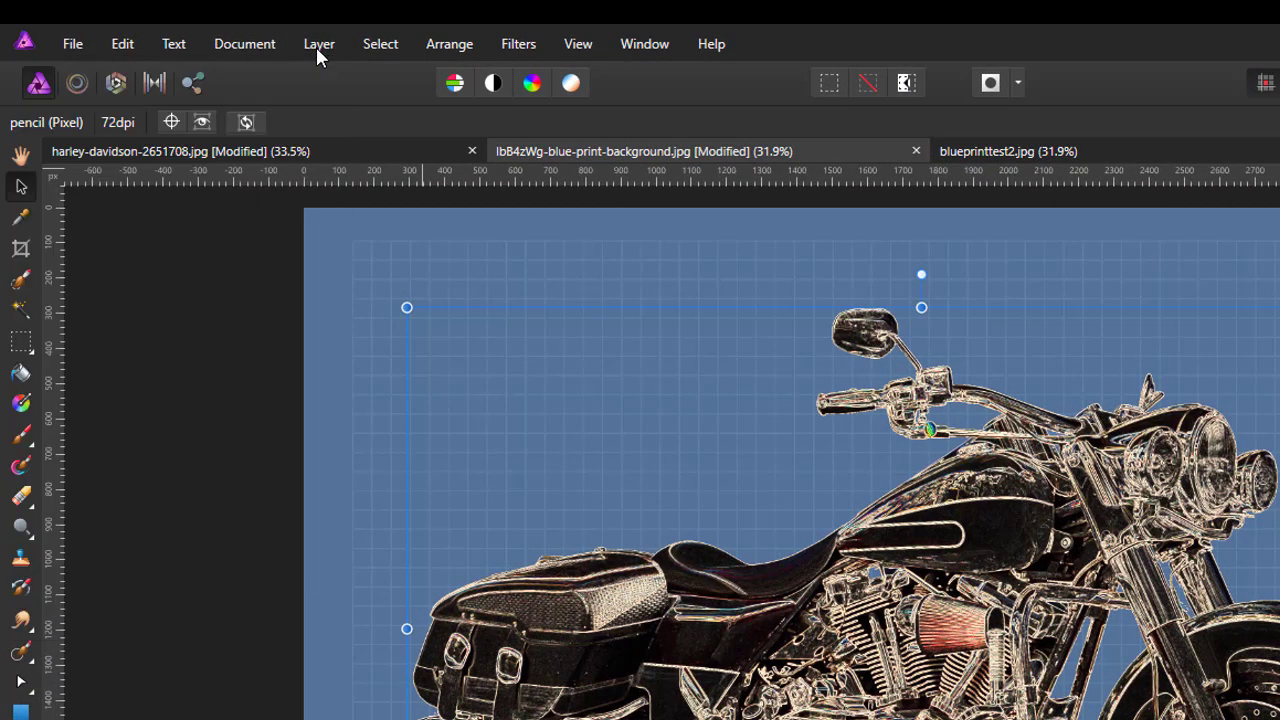
{"action": "left_click", "coordinate": [316, 47]}
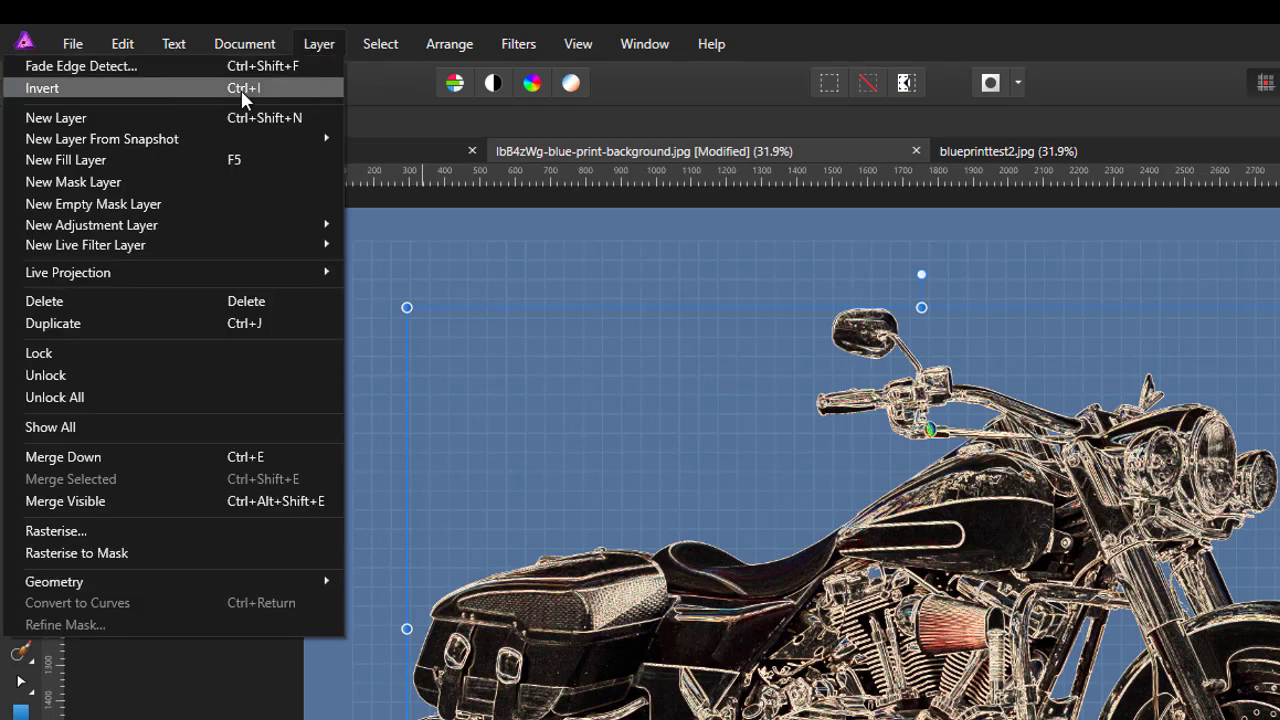
{"action": "left_click", "coordinate": [162, 89]}
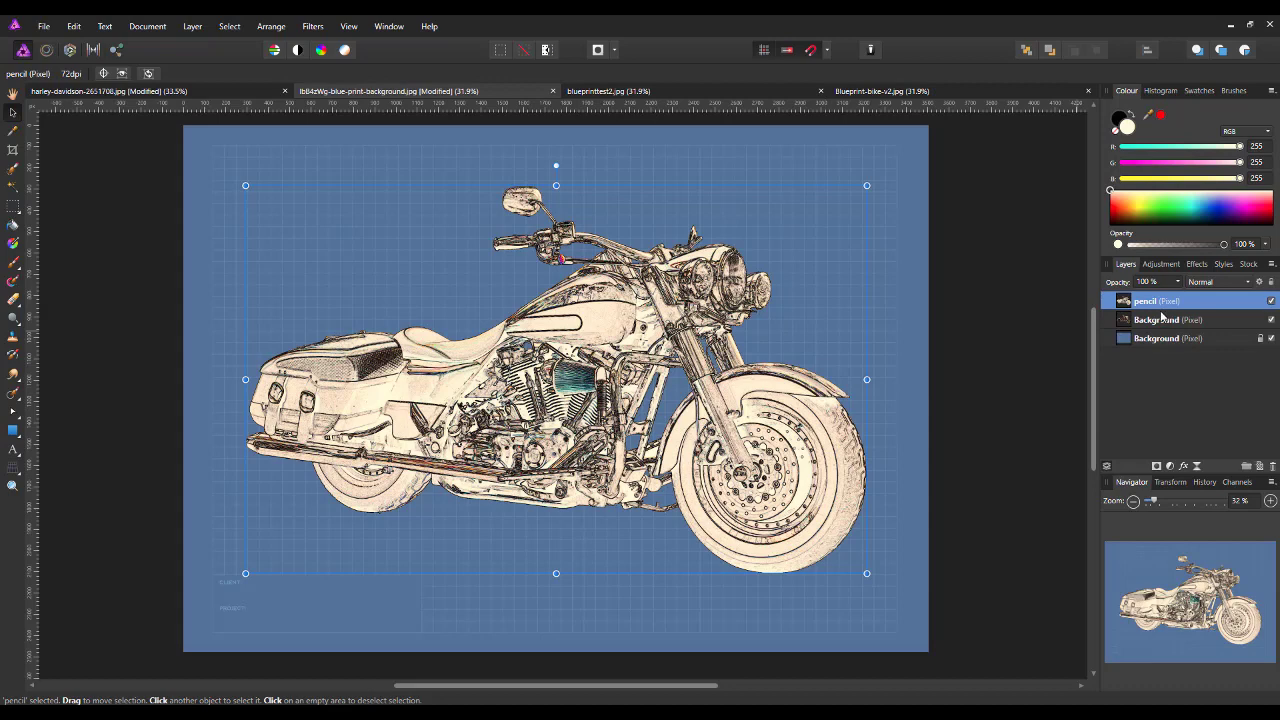
- Desaturate the pencil layer with an HSL adjustment at -100% saturation and merge the adjustment into it
{"action": "left_click", "coordinate": [1170, 466]}
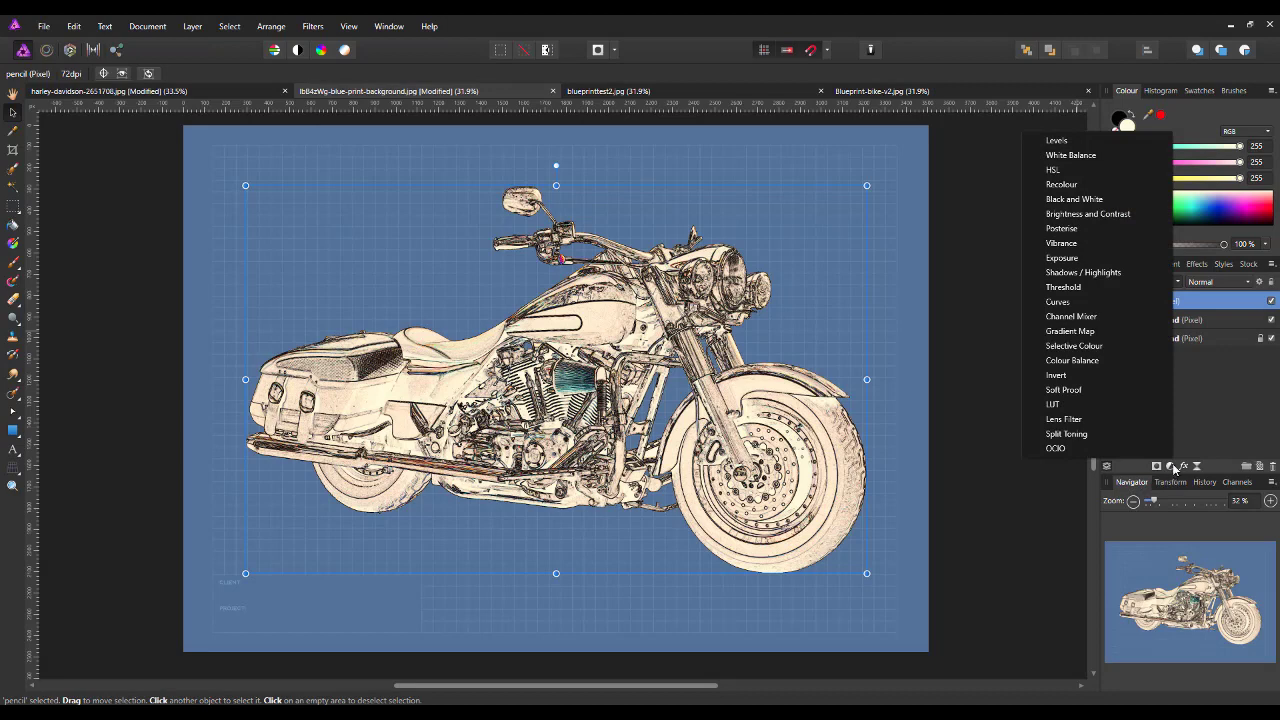
{"action": "left_click", "coordinate": [1053, 172]}
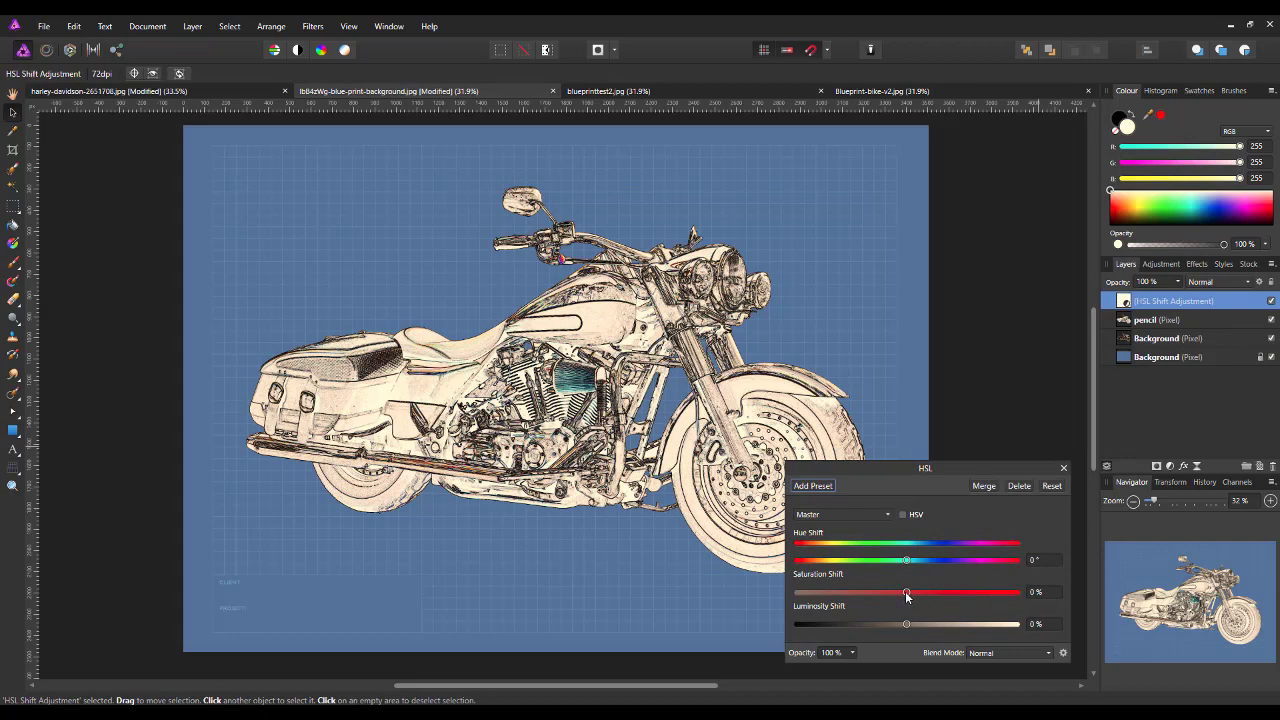
{"action": "left_click_drag", "start_coordinate": [906, 594], "coordinate": [793, 603]}
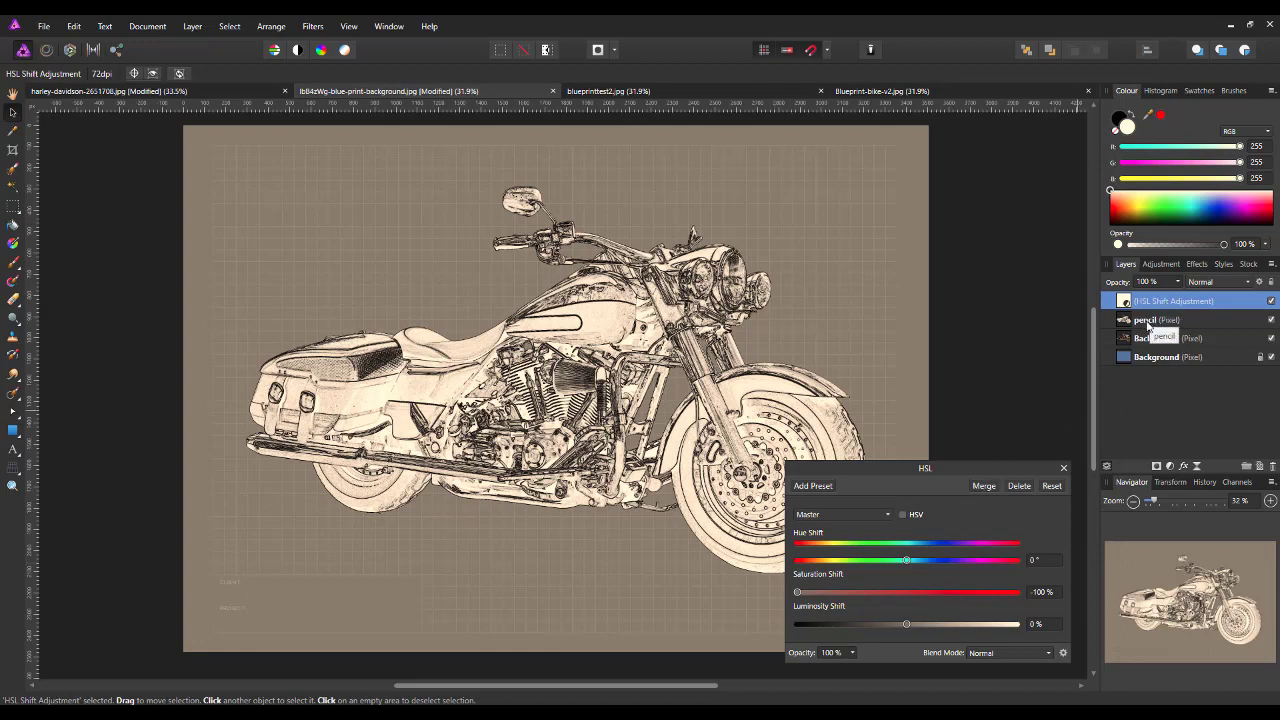
{"action": "left_click", "coordinate": [976, 488]}
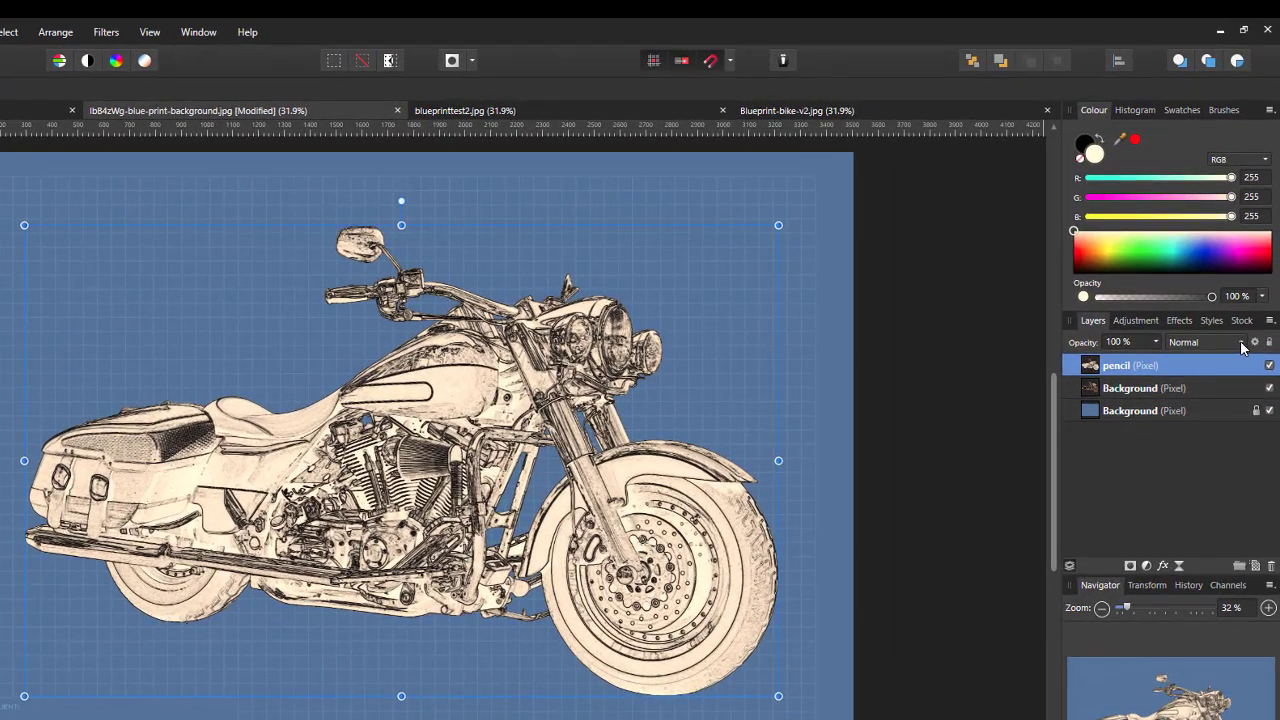
- Preview blend modes for the pencil layer, set it to Colour Dodge, and check the effect with the blueprint background temporarily hidden
{"action": "left_click", "coordinate": [1243, 346]}
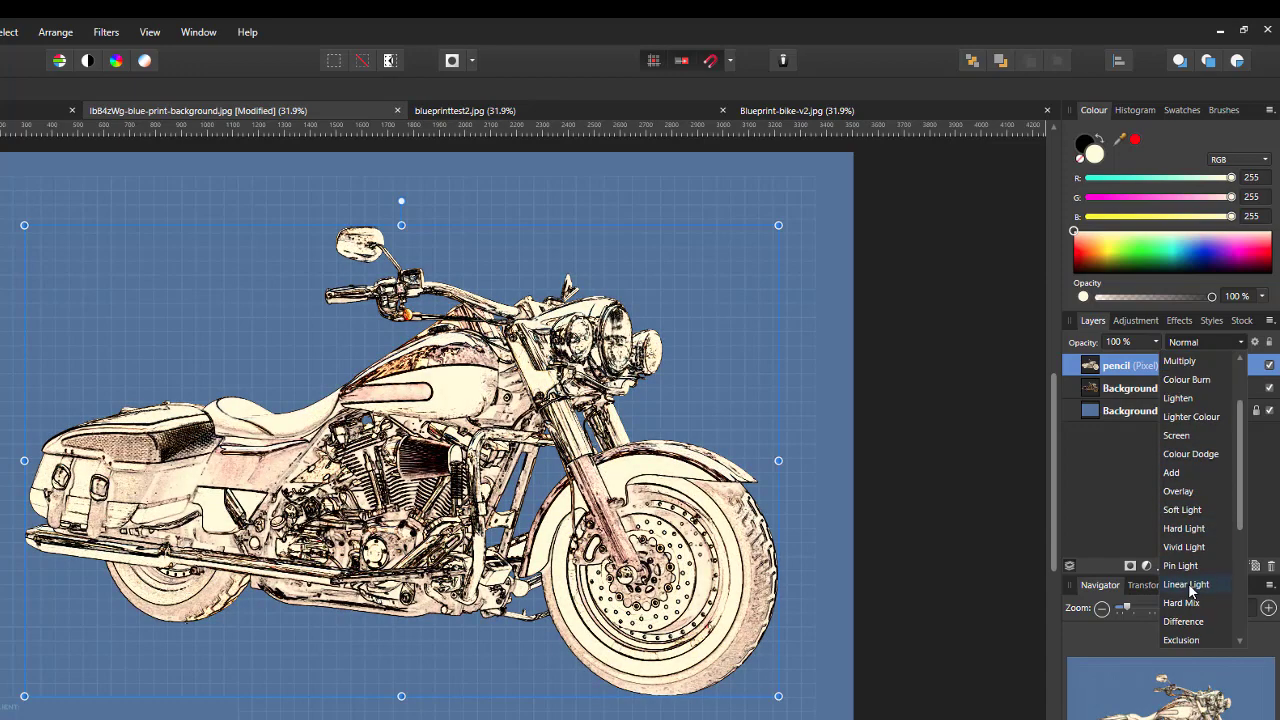
{"action": "scroll", "coordinate": [1190, 590], "scroll_direction": "down", "scroll_amount": 3}
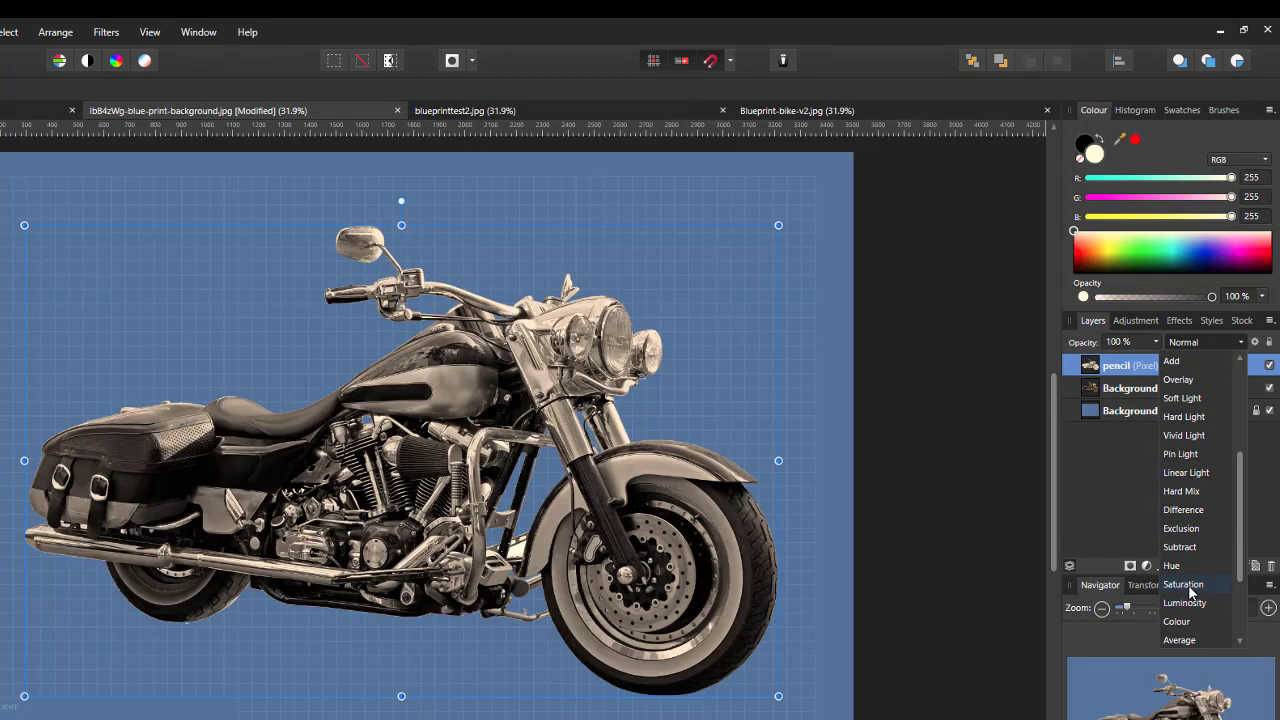
{"action": "scroll", "coordinate": [1190, 591], "scroll_direction": "down", "scroll_amount": 3}
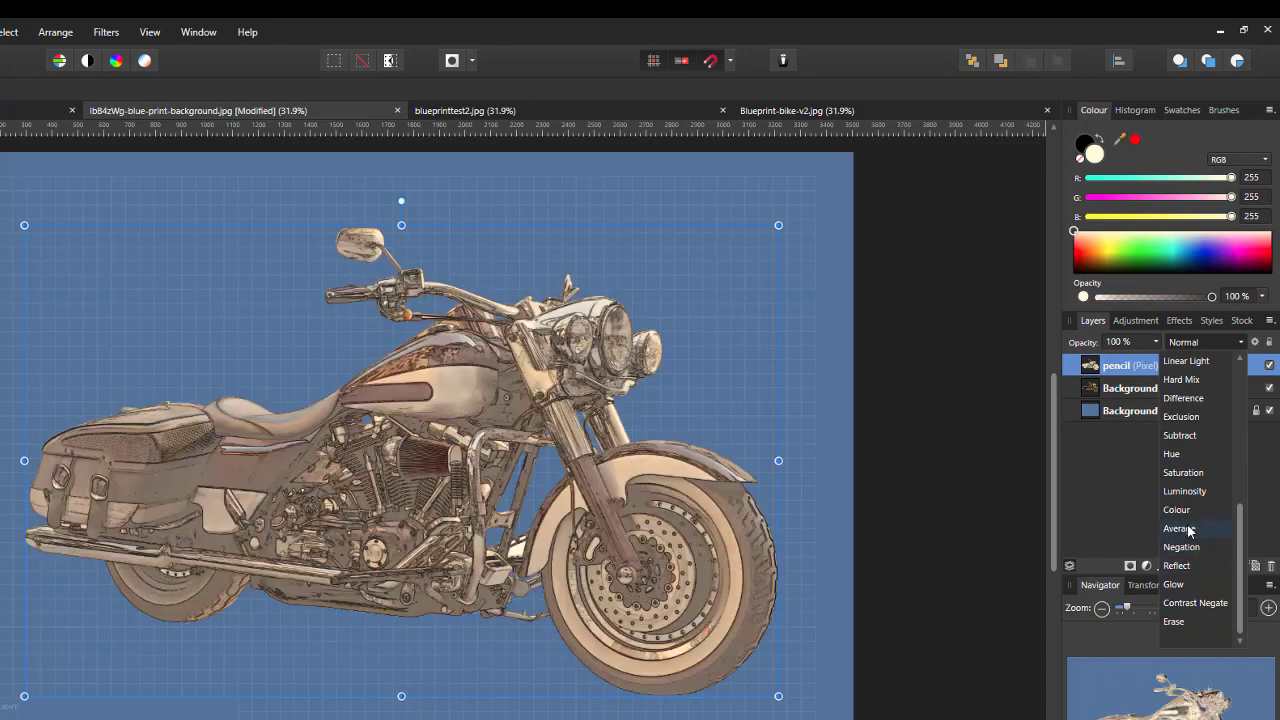
{"action": "scroll", "coordinate": [1188, 530], "scroll_direction": "up", "scroll_amount": 3}
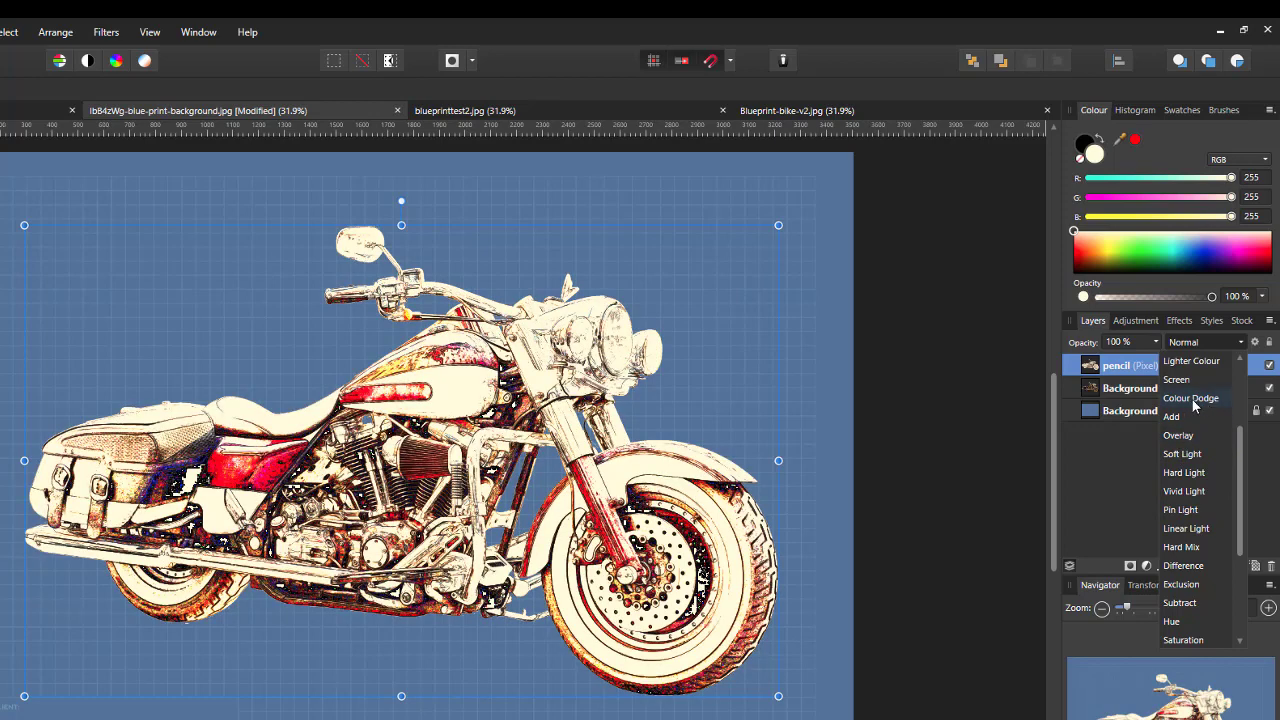
{"action": "left_click", "coordinate": [1191, 399]}
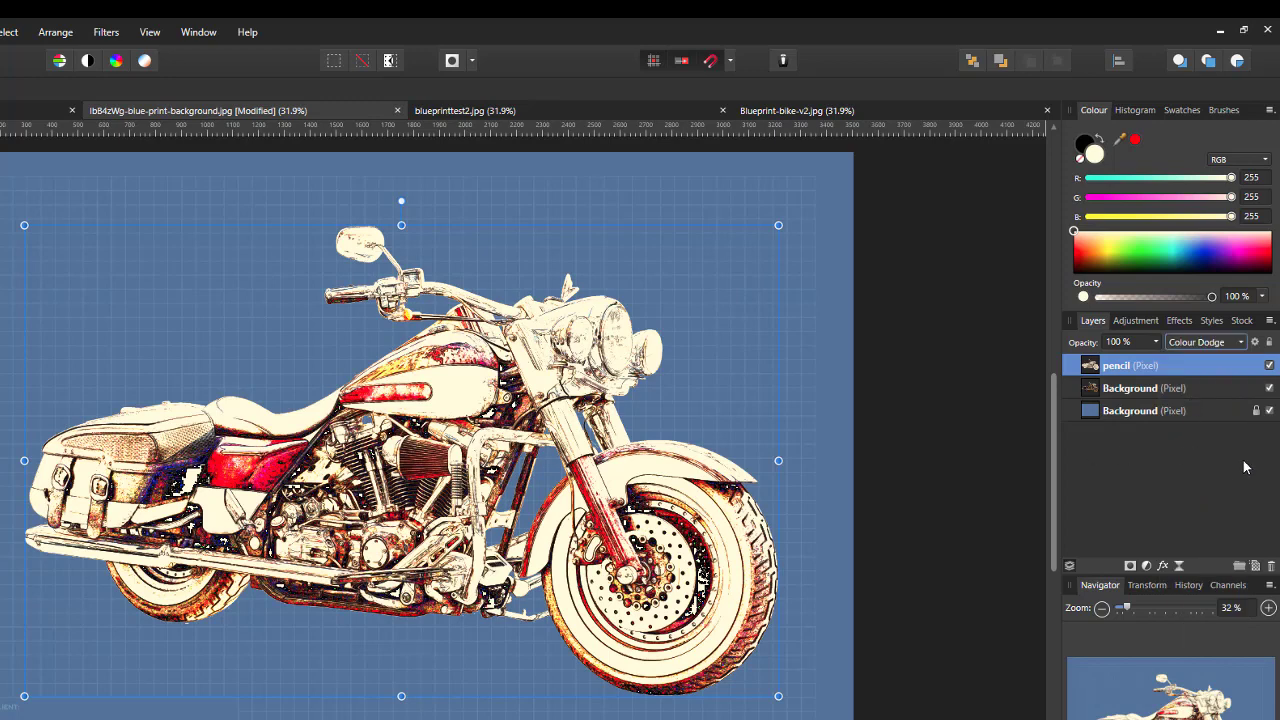
{"action": "left_click", "coordinate": [1269, 411]}
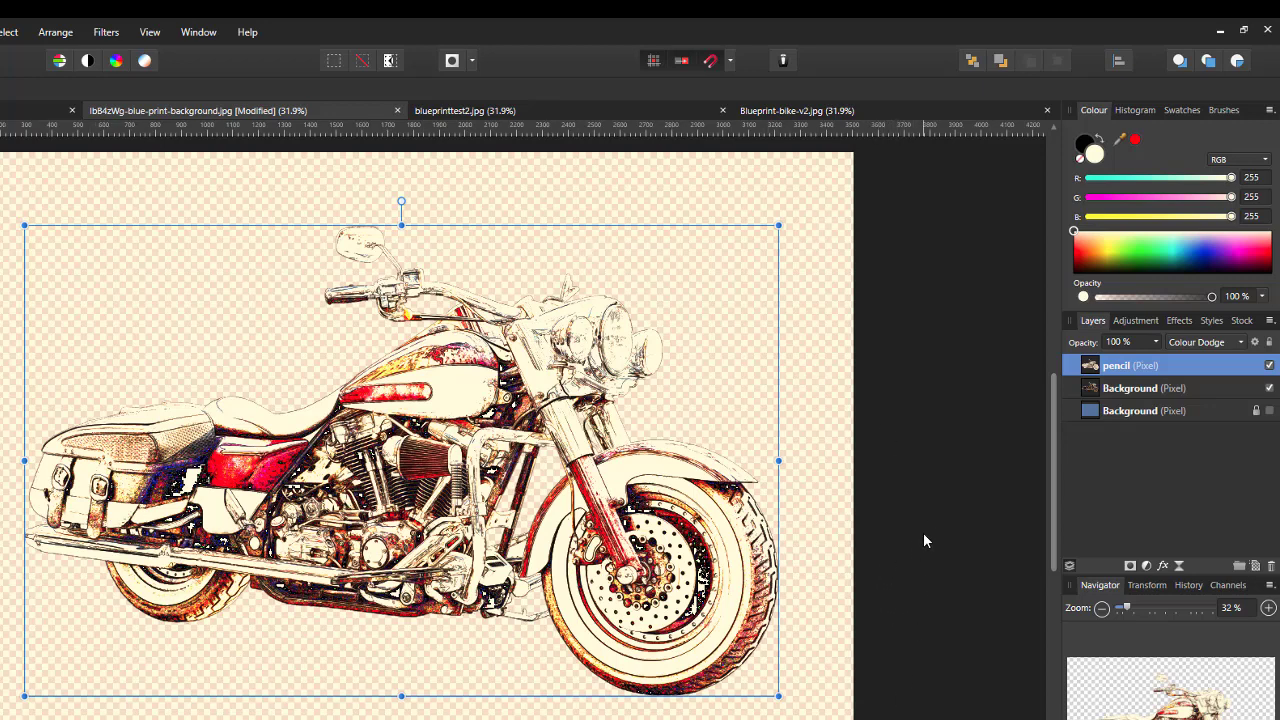
{"action": "left_click", "coordinate": [1269, 411]}
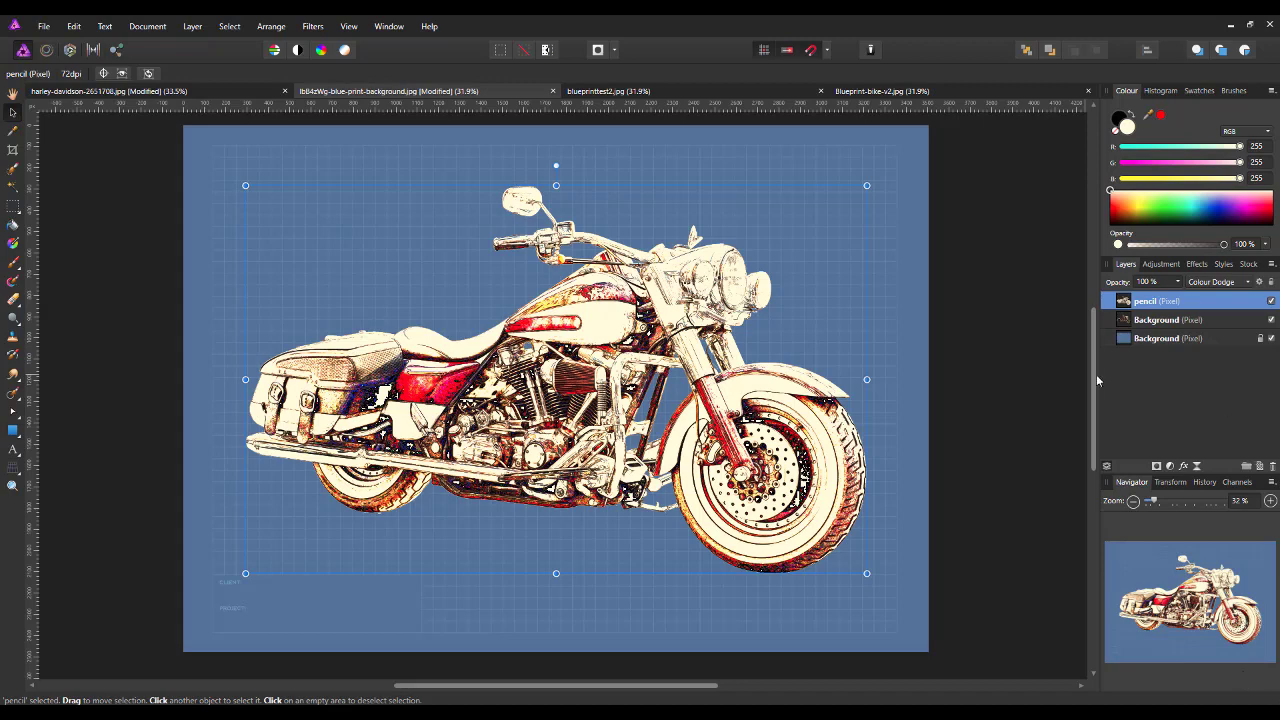
- Group the pencil layer with the motorcycle layer beneath it
{"action": "left_click", "coordinate": [1221, 318], "text": "shift"}
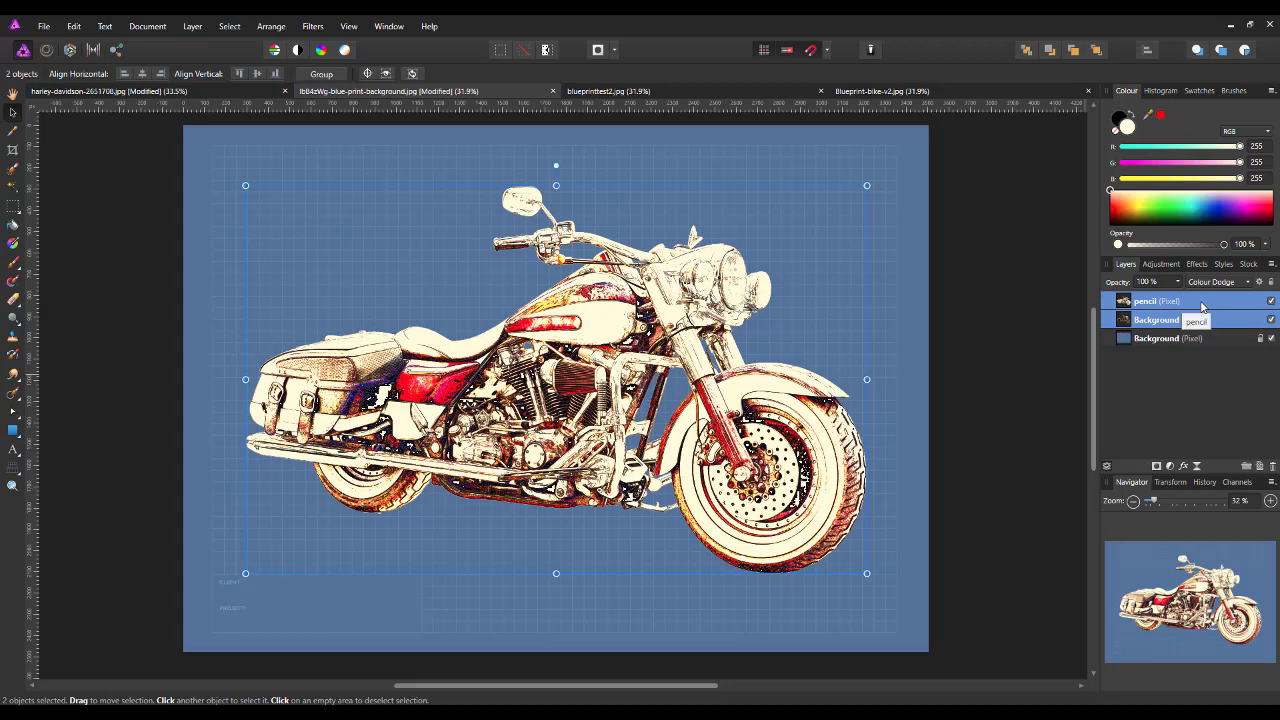
{"action": "right_click", "coordinate": [1203, 305]}
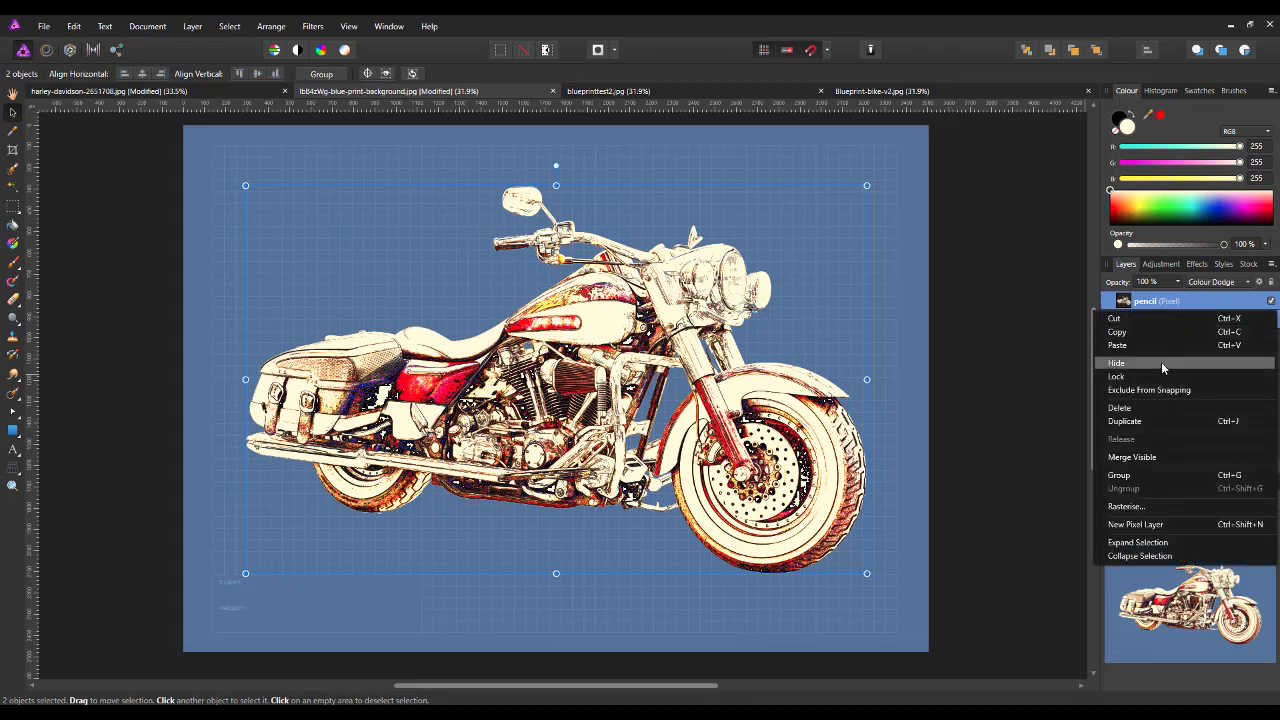
{"action": "left_click", "coordinate": [1183, 476]}
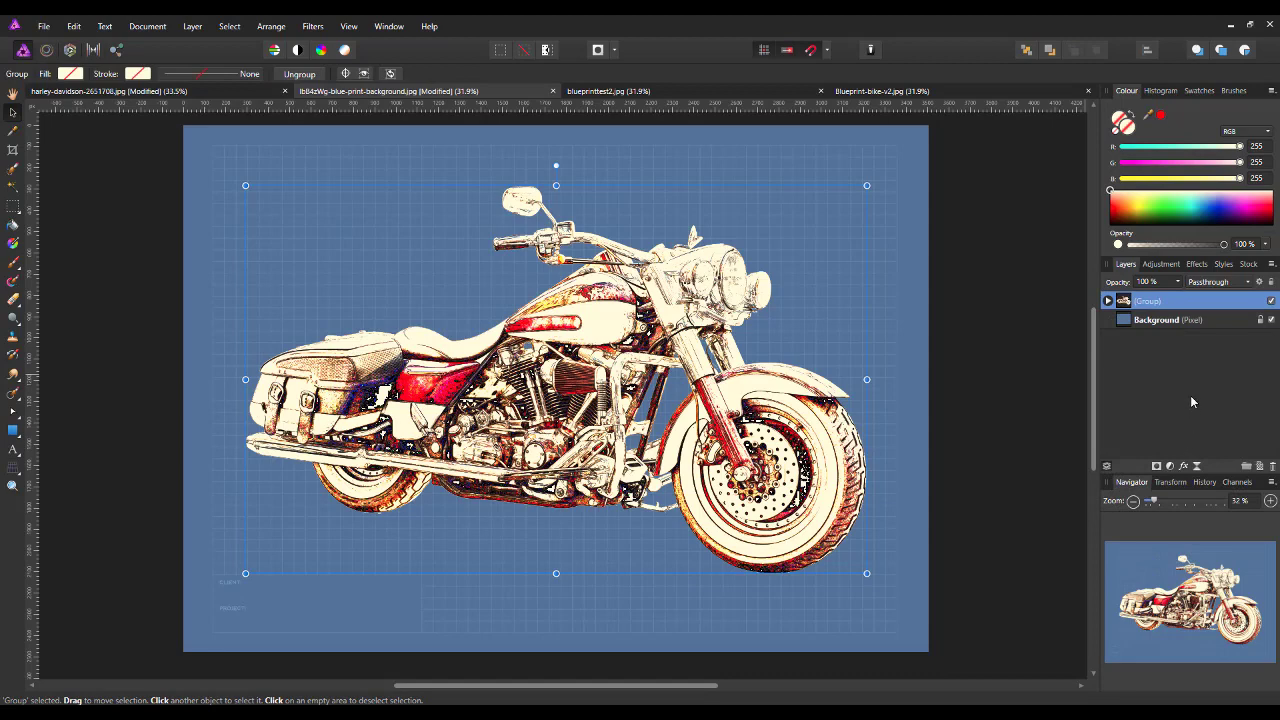
- Duplicate the motorcycle group, hide the upper copy and select the lower one
{"action": "right_click", "coordinate": [1169, 305]}
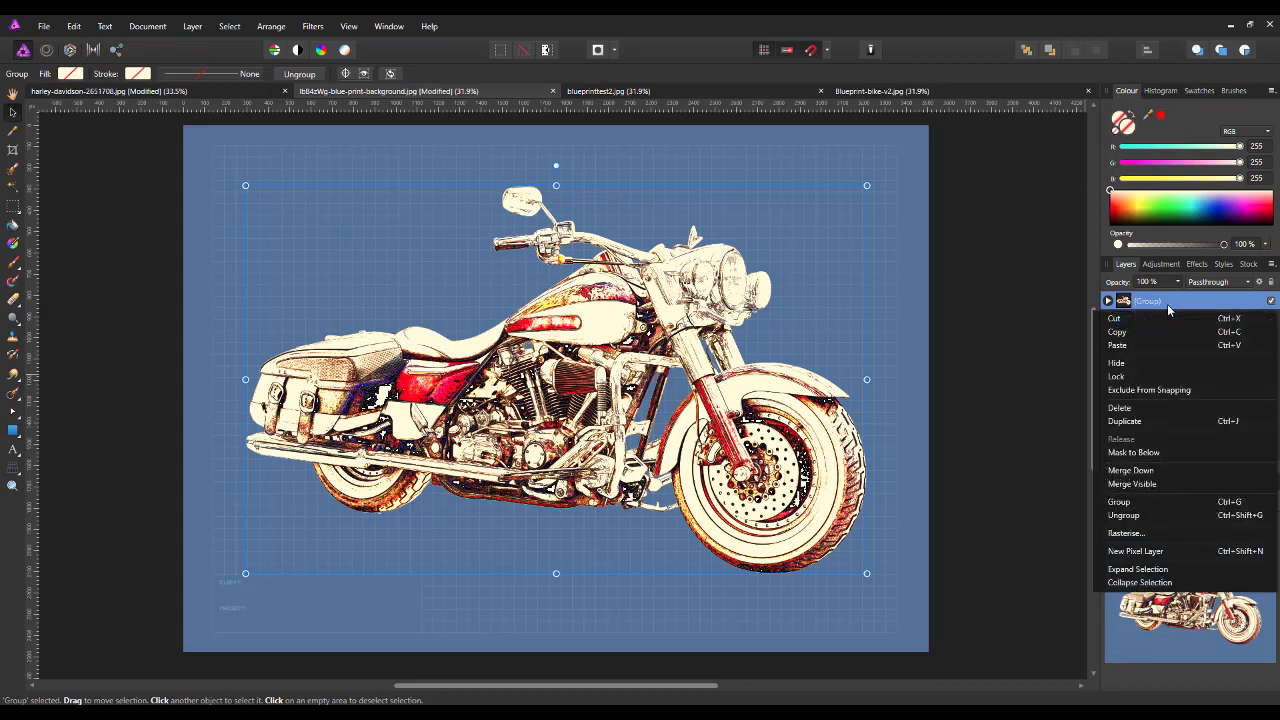
{"action": "left_click", "coordinate": [1140, 419]}
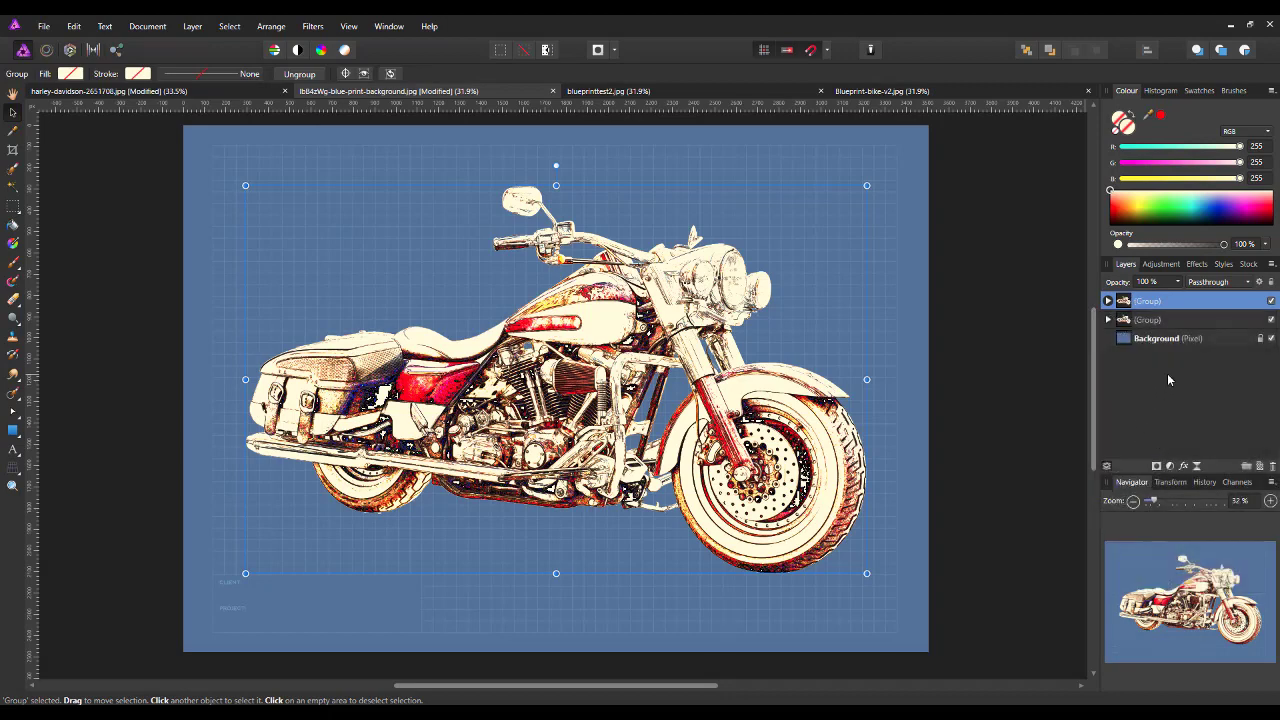
{"action": "left_click", "coordinate": [1271, 303]}
{"action": "left_click", "coordinate": [1200, 322]}
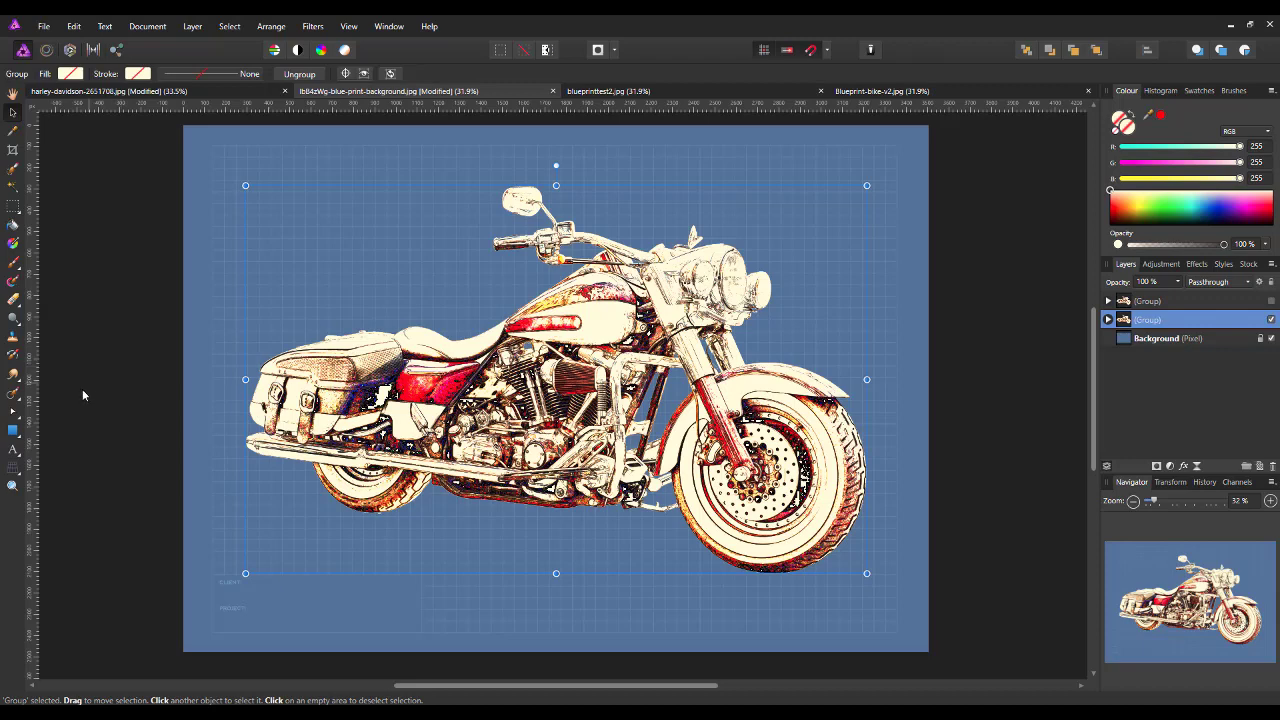
- Fade the lower motorcycle group with broad Erase Brush strokes at 10% opacity around the rear, underside, wheels and handlebars
{"action": "left_click", "coordinate": [13, 301]}
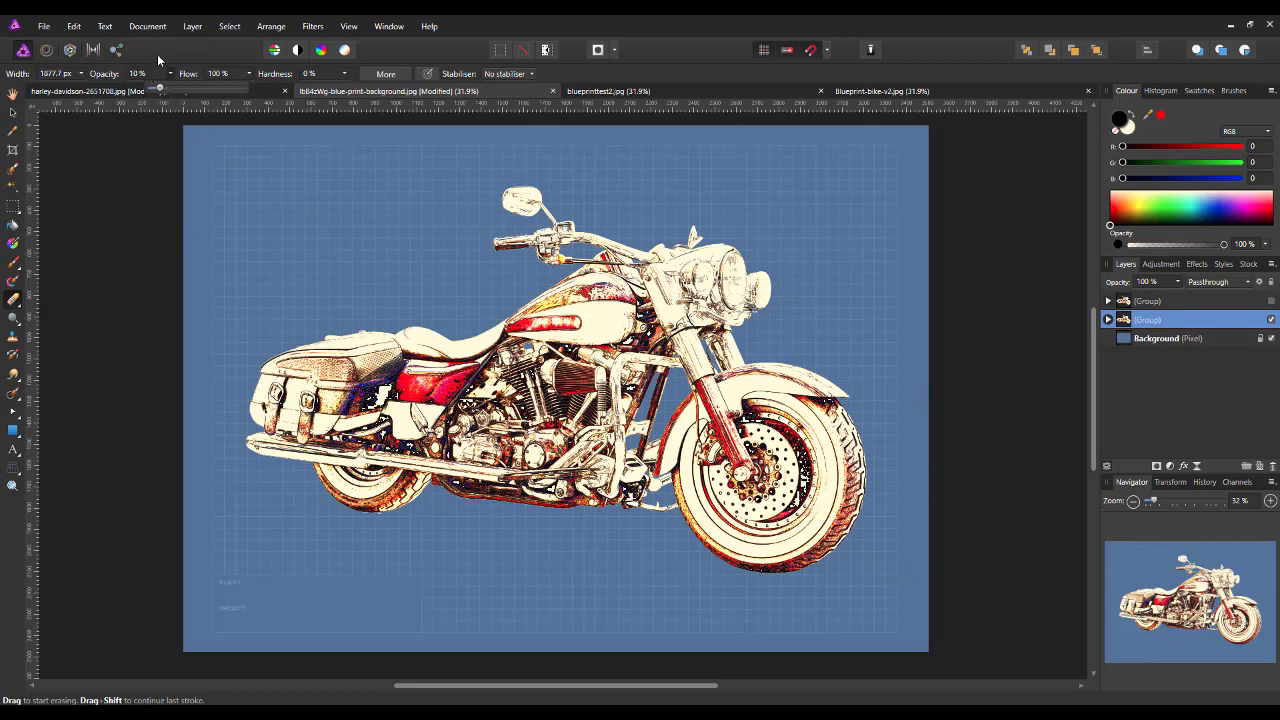
{"action": "left_click", "coordinate": [100, 184]}
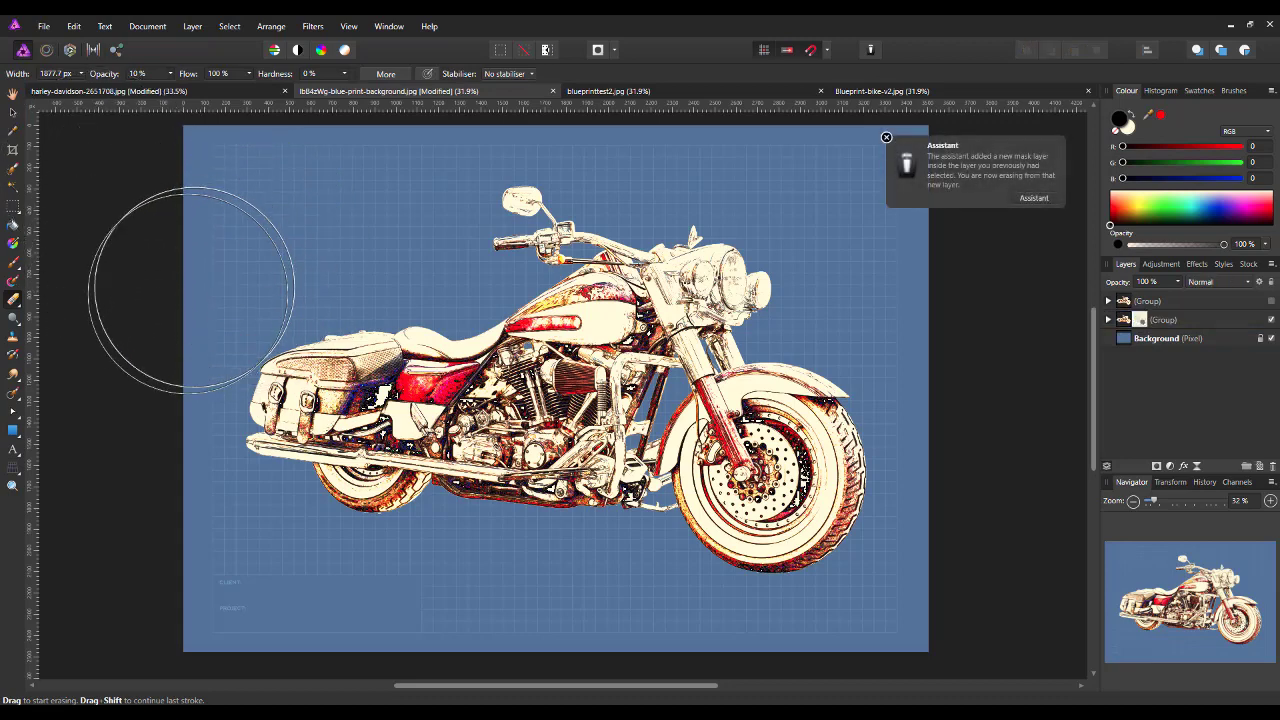
{"action": "mouse_move", "coordinate": [252, 500]}
{"action": "left_mouse_down"}
{"action": "mouse_move", "coordinate": [245, 383]}
{"action": "mouse_move", "coordinate": [280, 323]}
{"action": "mouse_move", "coordinate": [265, 306]}
{"action": "mouse_move", "coordinate": [282, 402]}
{"action": "mouse_move", "coordinate": [327, 459]}
{"action": "mouse_move", "coordinate": [385, 465]}
{"action": "left_mouse_up"}
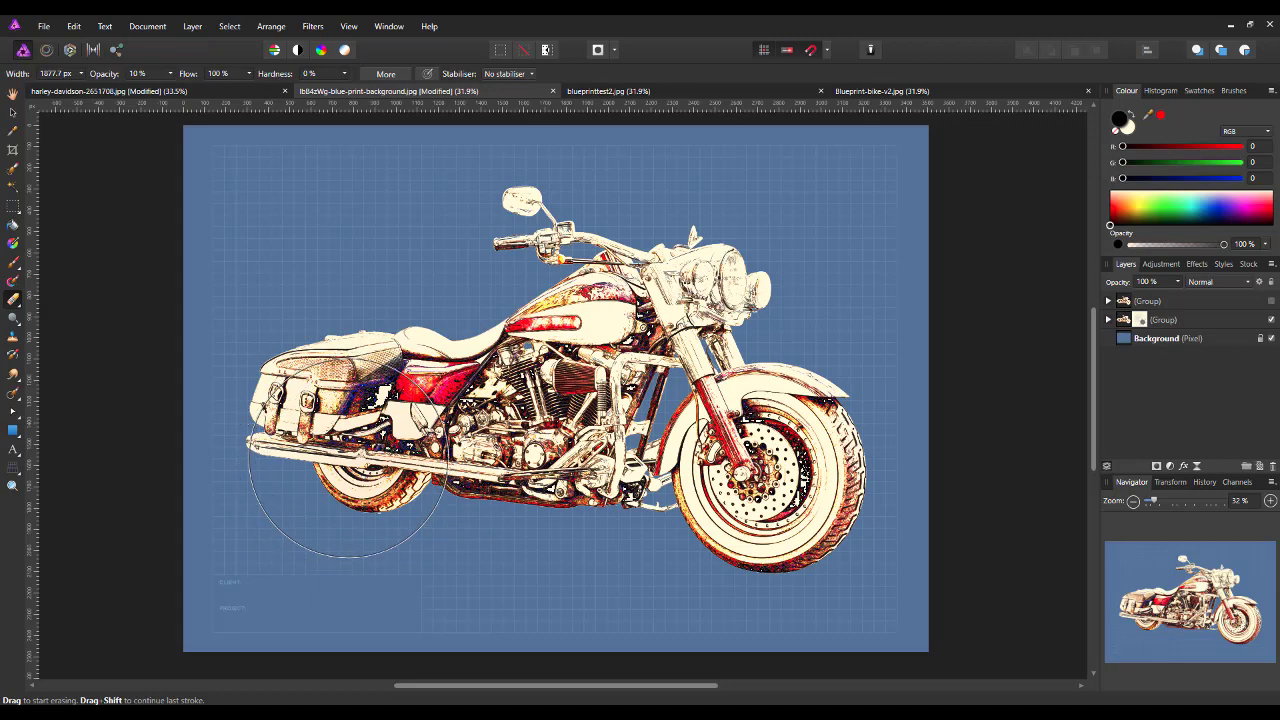
{"action": "mouse_move", "coordinate": [326, 424]}
{"action": "left_mouse_down"}
{"action": "mouse_move", "coordinate": [339, 465]}
{"action": "mouse_move", "coordinate": [377, 491]}
{"action": "mouse_move", "coordinate": [412, 493]}
{"action": "mouse_move", "coordinate": [411, 443]}
{"action": "mouse_move", "coordinate": [322, 418]}
{"action": "left_mouse_up"}
{"action": "key", "text": "ctrl+z"}
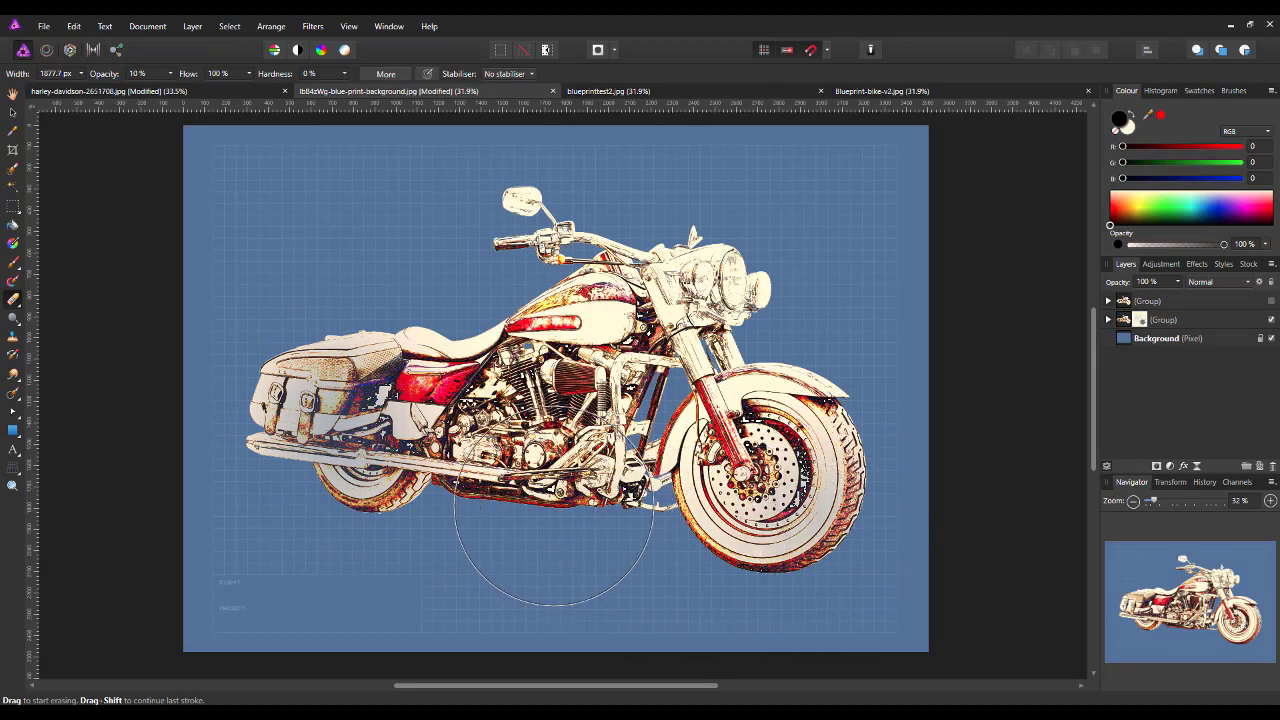
{"action": "mouse_move", "coordinate": [557, 571]}
{"action": "left_mouse_down"}
{"action": "mouse_move", "coordinate": [835, 480]}
{"action": "mouse_move", "coordinate": [829, 386]}
{"action": "mouse_move", "coordinate": [823, 525]}
{"action": "left_mouse_up"}
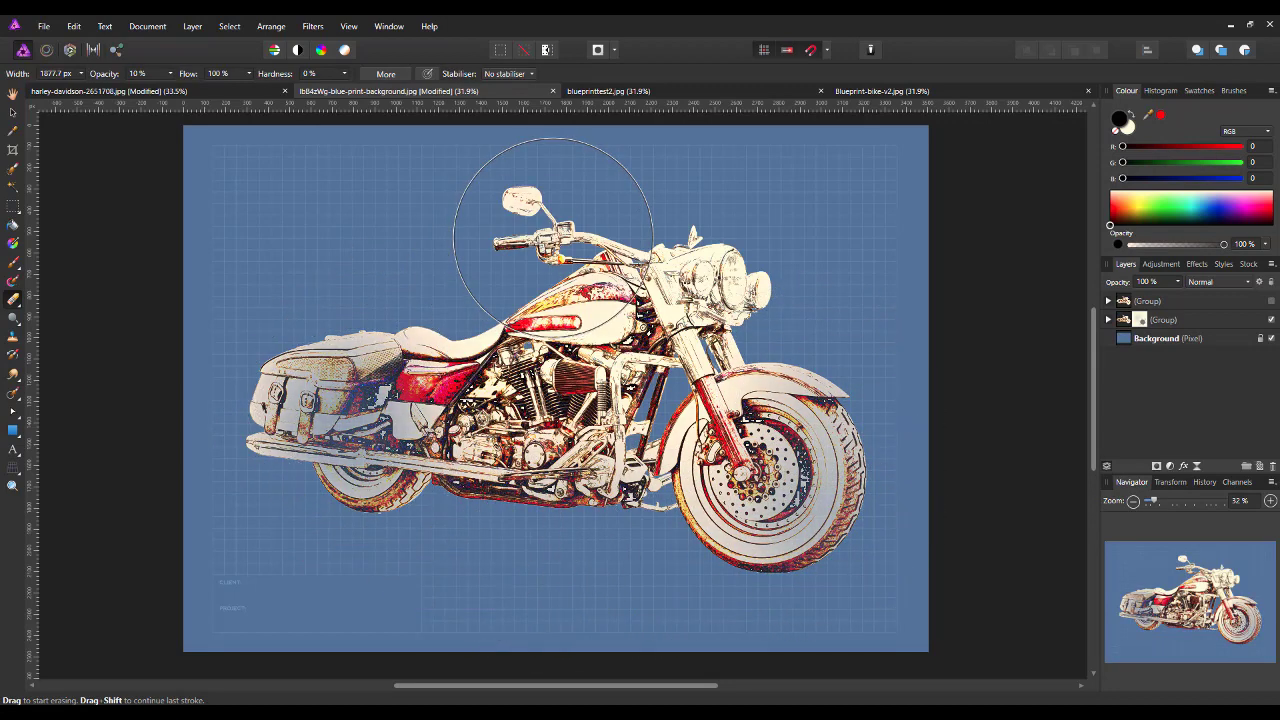
{"action": "mouse_move", "coordinate": [514, 243]}
{"action": "left_mouse_down"}
{"action": "mouse_move", "coordinate": [704, 242]}
{"action": "mouse_move", "coordinate": [742, 253]}
{"action": "mouse_move", "coordinate": [841, 384]}
{"action": "mouse_move", "coordinate": [846, 526]}
{"action": "mouse_move", "coordinate": [749, 600]}
{"action": "left_mouse_up"}
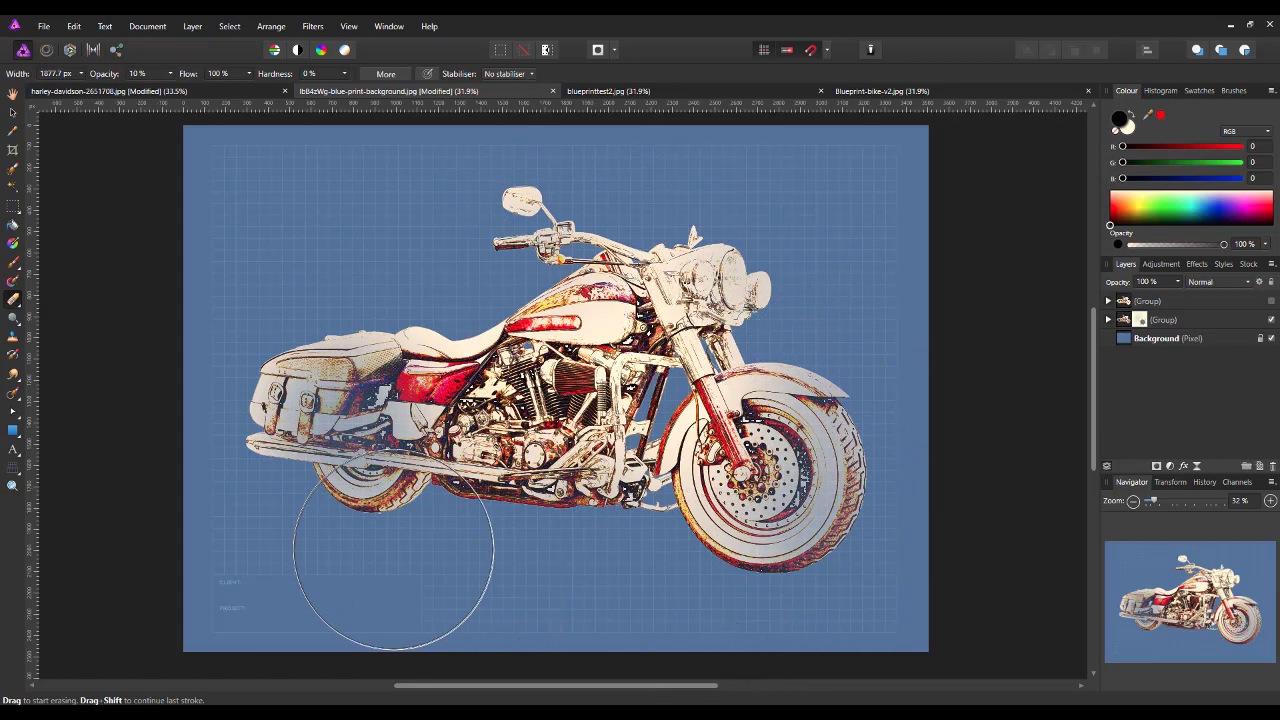
{"action": "mouse_move", "coordinate": [392, 547]}
{"action": "left_mouse_down"}
{"action": "mouse_move", "coordinate": [514, 537]}
{"action": "mouse_move", "coordinate": [332, 338]}
{"action": "mouse_move", "coordinate": [494, 270]}
{"action": "mouse_move", "coordinate": [720, 450]}
{"action": "left_mouse_up"}
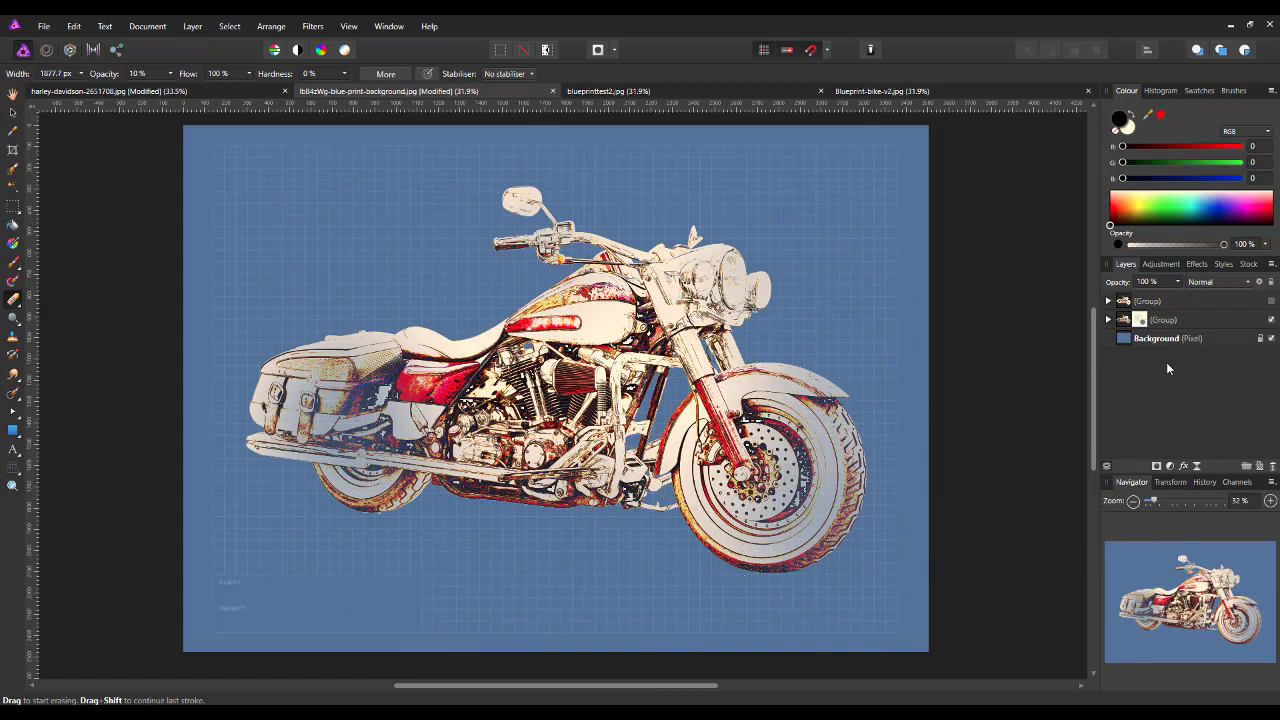
{"action": "mouse_move", "coordinate": [877, 362]}
{"action": "left_mouse_down"}
{"action": "mouse_move", "coordinate": [851, 371]}
{"action": "mouse_move", "coordinate": [905, 356]}
{"action": "left_mouse_up"}
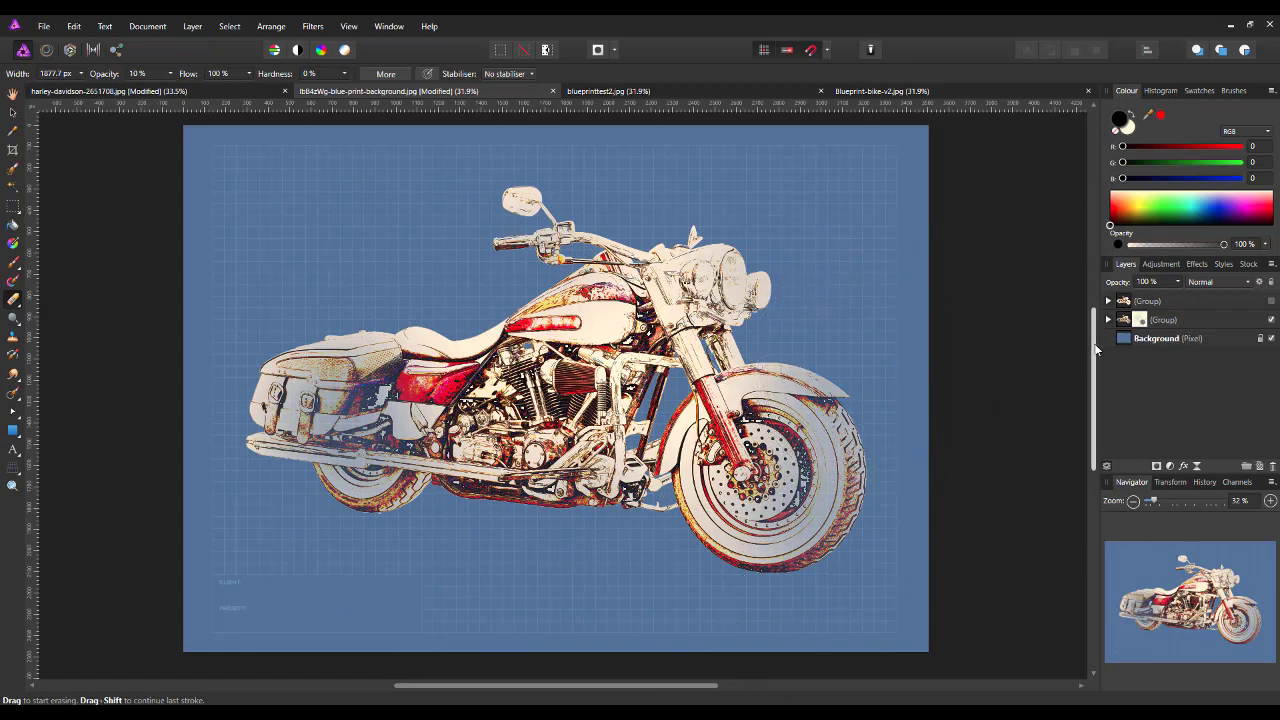
{"action": "mouse_move", "coordinate": [720, 450]}
{"action": "left_mouse_down"}
{"action": "mouse_move", "coordinate": [629, 333]}
{"action": "mouse_move", "coordinate": [384, 433]}
{"action": "mouse_move", "coordinate": [342, 361]}
{"action": "mouse_move", "coordinate": [317, 387]}
{"action": "mouse_move", "coordinate": [384, 481]}
{"action": "mouse_move", "coordinate": [512, 526]}
{"action": "mouse_move", "coordinate": [729, 520]}
{"action": "mouse_move", "coordinate": [785, 420]}
{"action": "mouse_move", "coordinate": [576, 537]}
{"action": "mouse_move", "coordinate": [145, 372]}
{"action": "mouse_move", "coordinate": [312, 465]}
{"action": "mouse_move", "coordinate": [473, 437]}
{"action": "mouse_move", "coordinate": [900, 440]}
{"action": "left_mouse_up"}
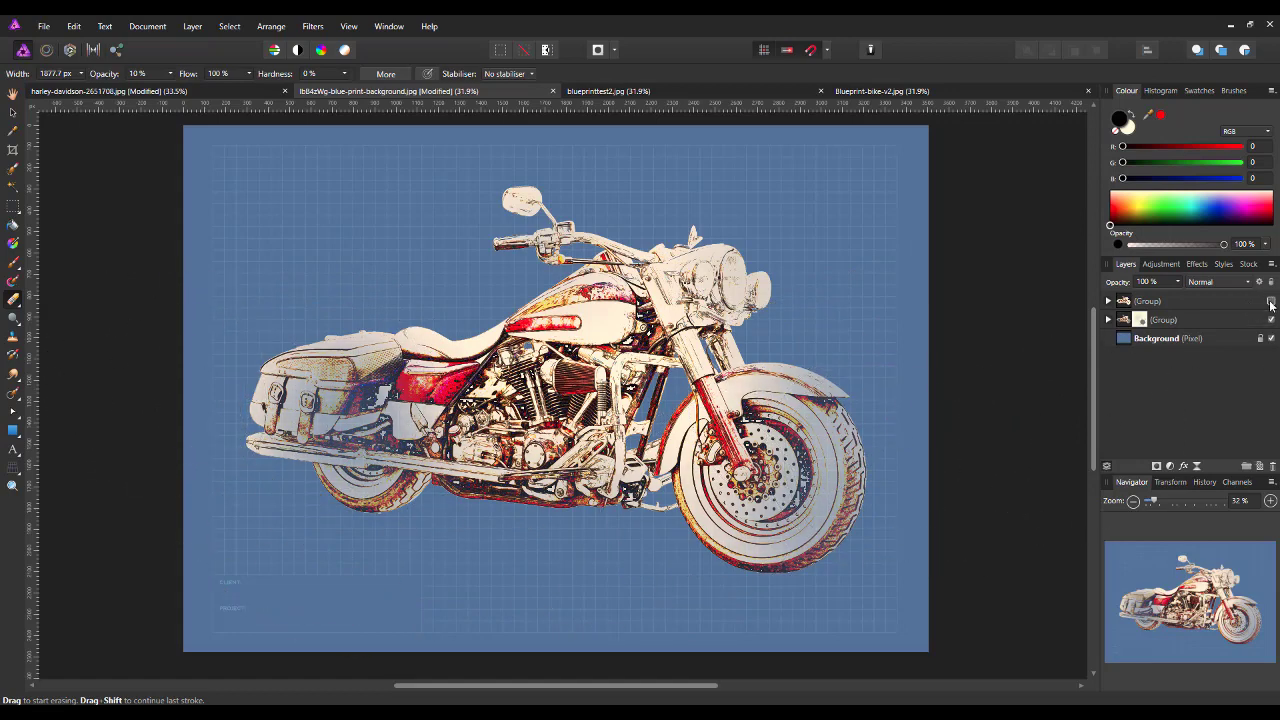
- Show the upper motorcycle group and set its blend mode to Colour Burn
{"action": "left_click", "coordinate": [1240, 306]}
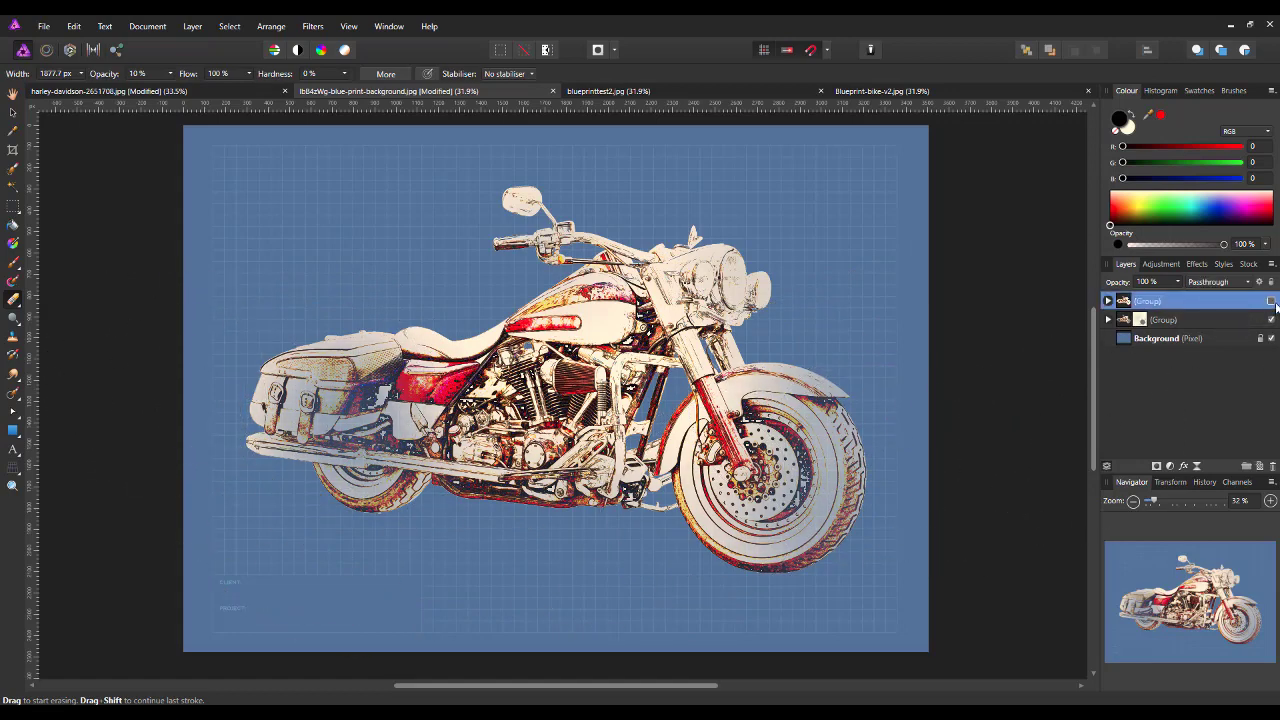
{"action": "left_click", "coordinate": [1271, 302]}
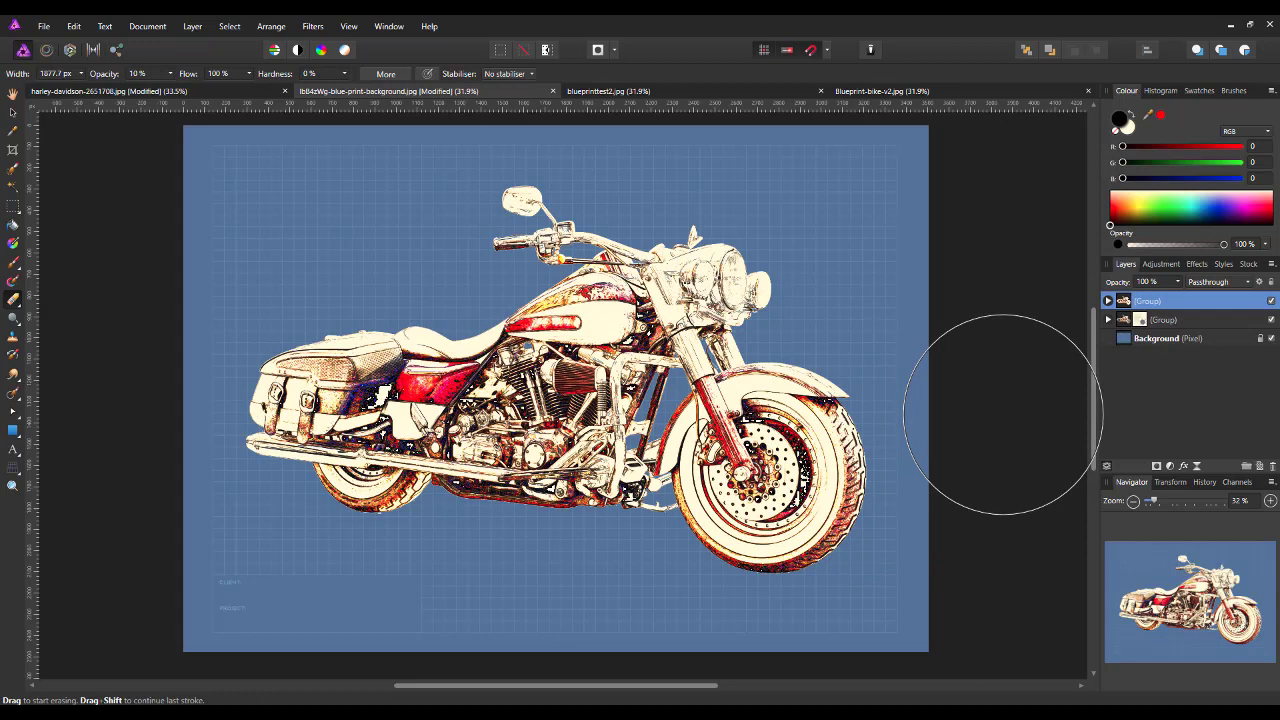
{"action": "left_click", "coordinate": [1249, 284]}
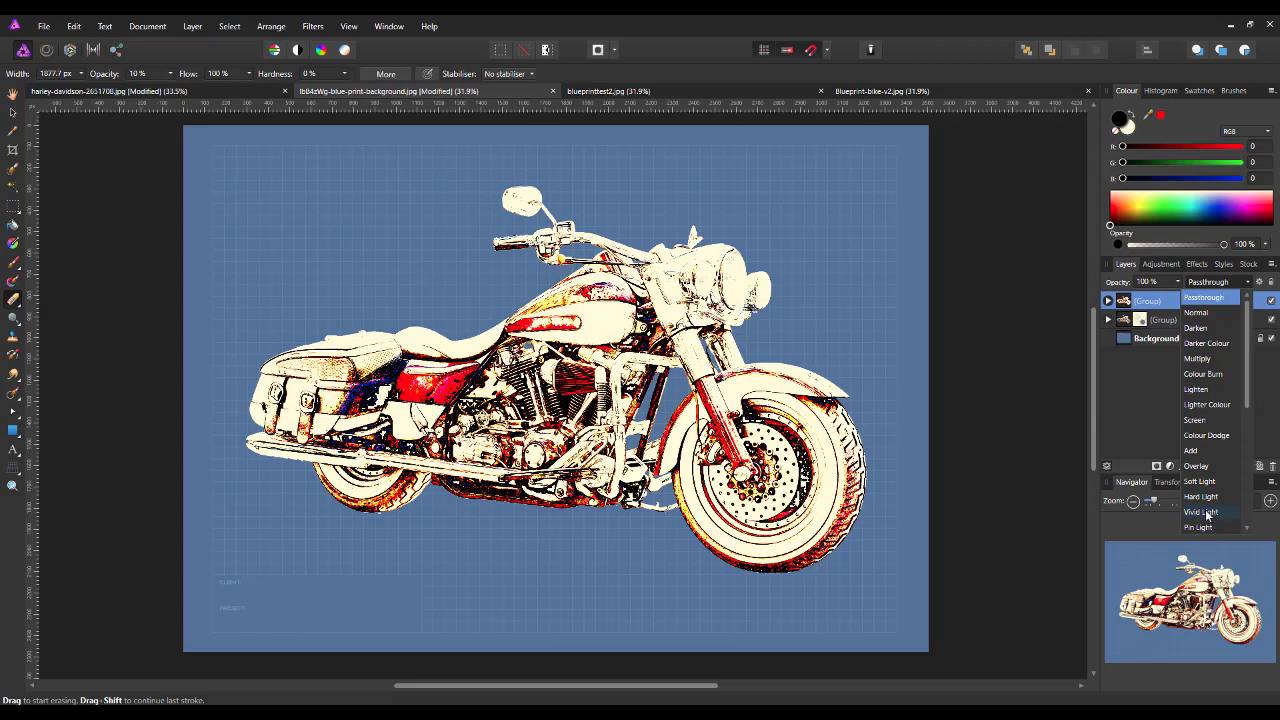
{"action": "left_click", "coordinate": [1206, 376]}
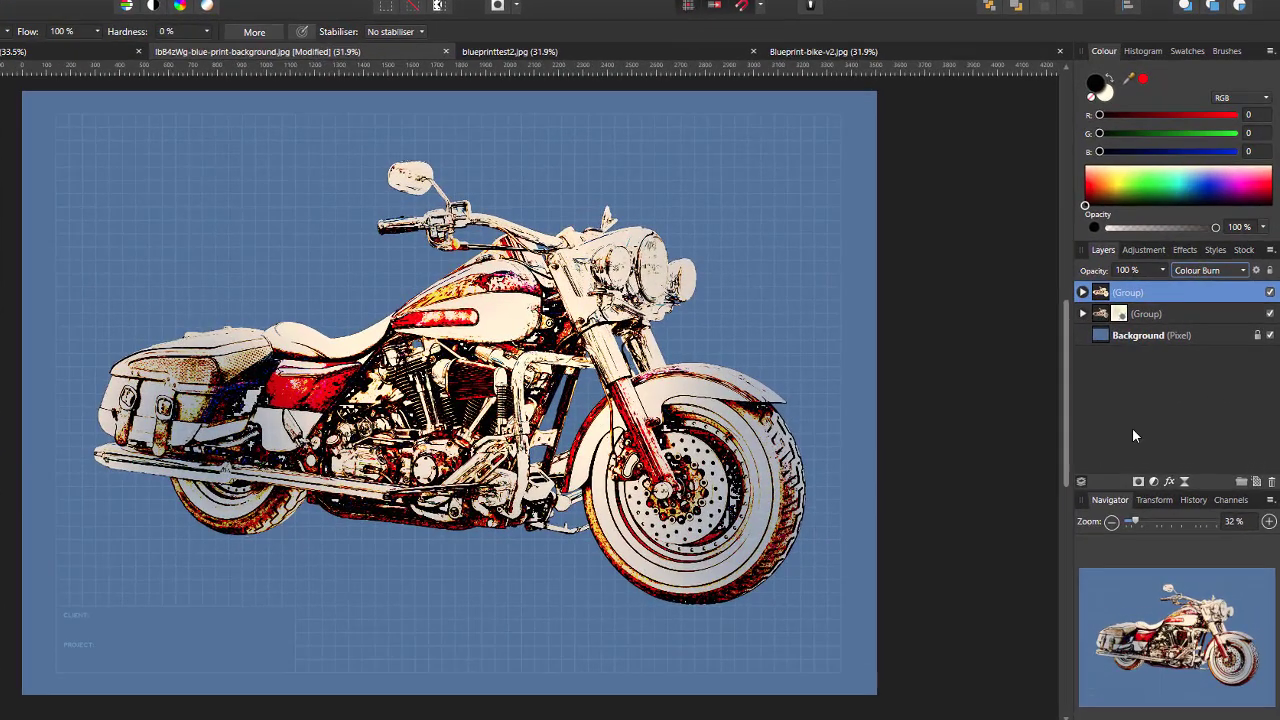
- Fade the lower group further by erasing on its mask, and set that group's blend mode to Colour Dodge
{"action": "left_click", "coordinate": [1081, 314]}
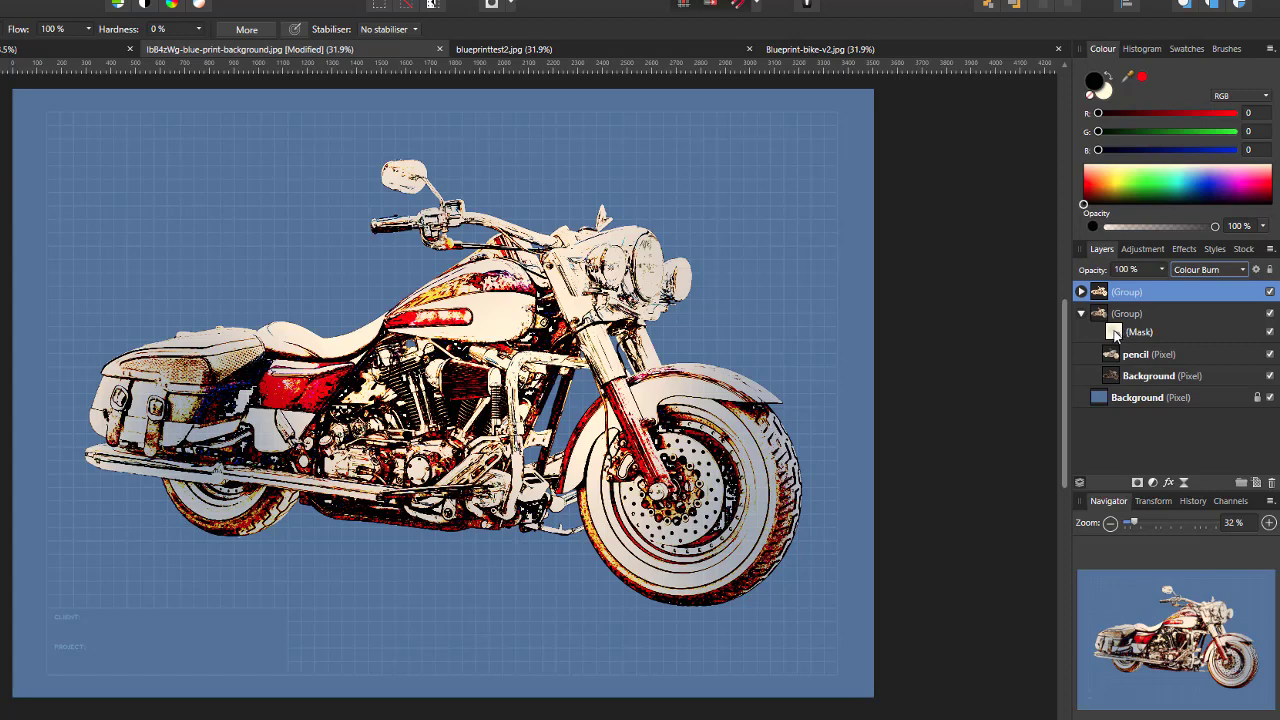
{"action": "left_click", "coordinate": [1114, 336]}
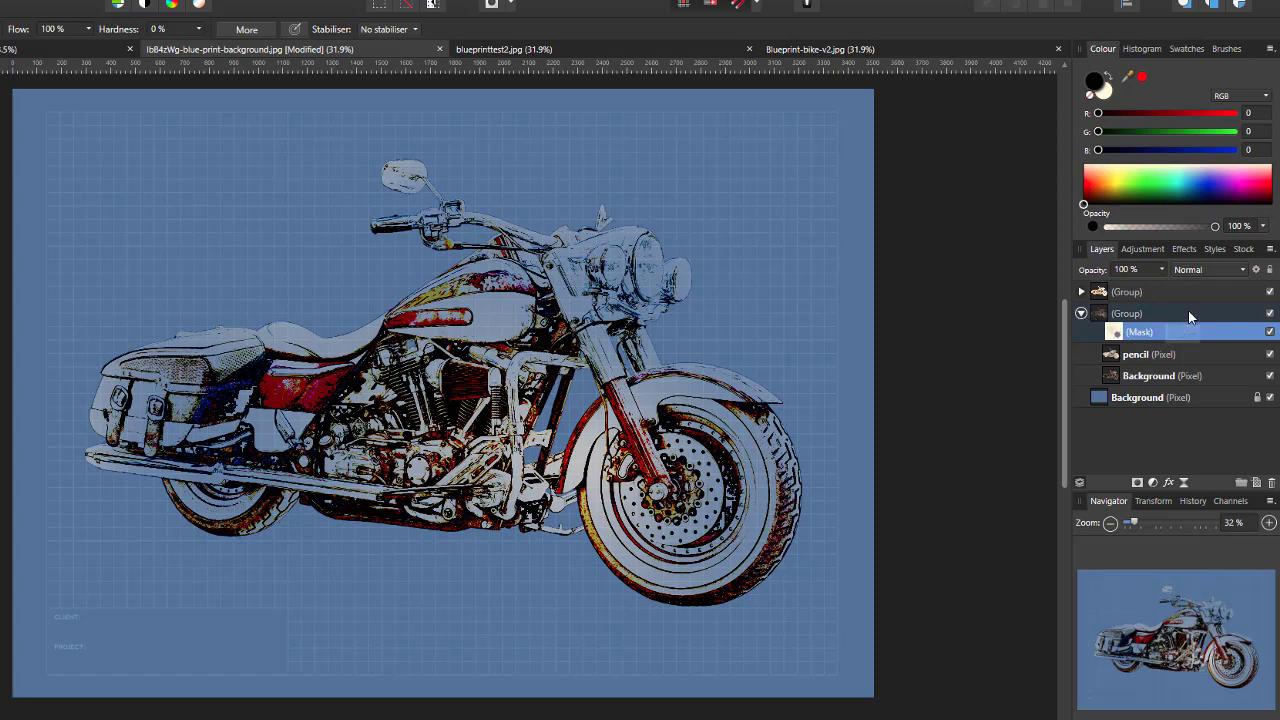
{"action": "left_click", "coordinate": [1189, 314]}
{"action": "left_click", "coordinate": [1081, 314]}
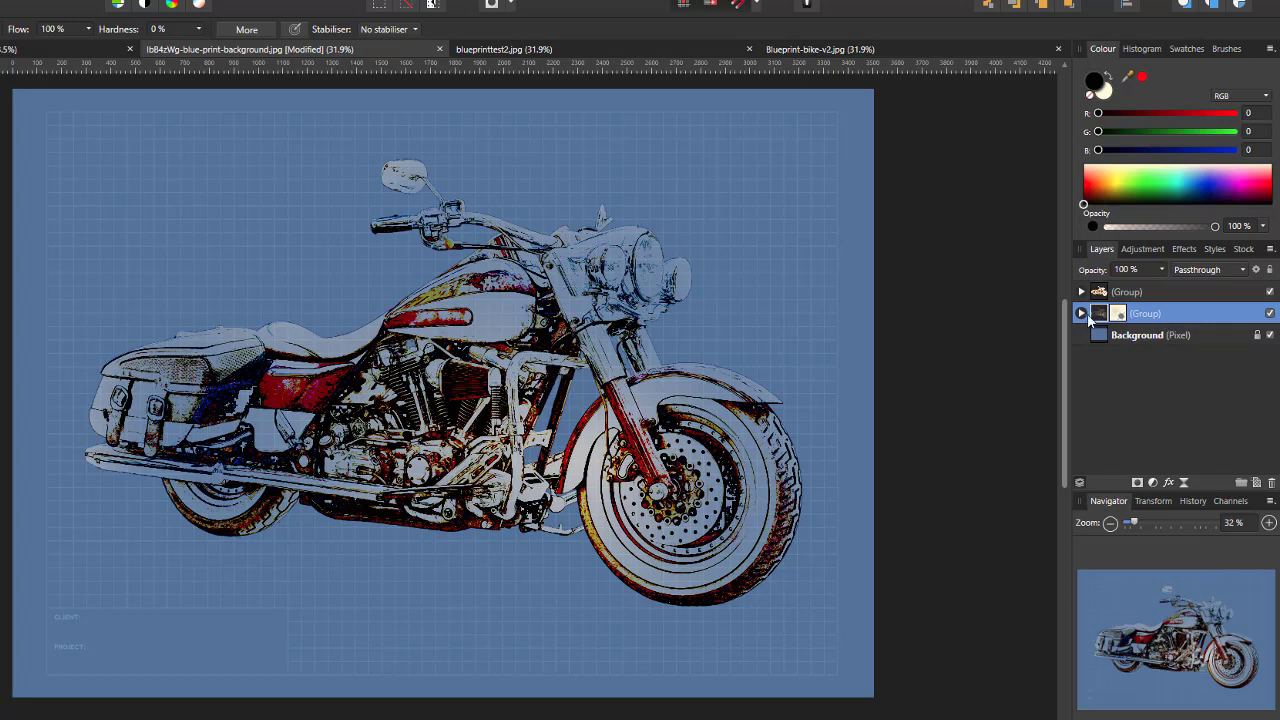
{"action": "left_click", "coordinate": [1245, 270]}
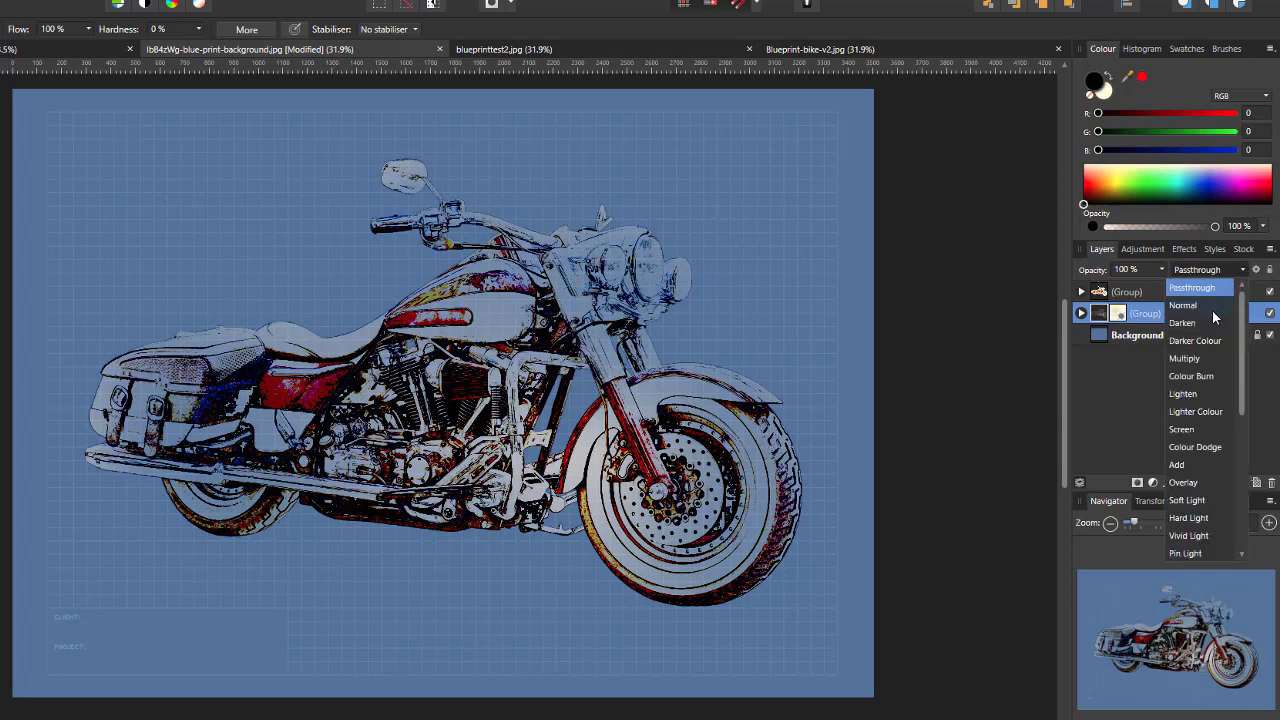
{"action": "left_click", "coordinate": [1187, 450]}
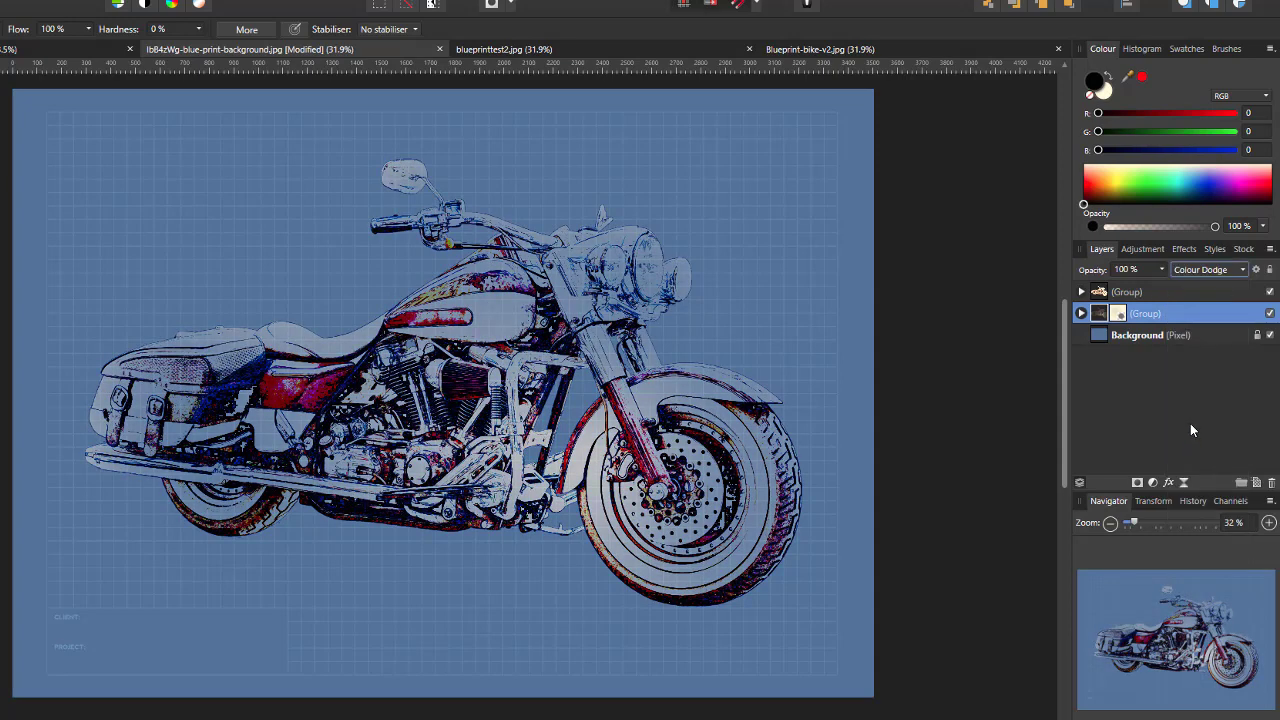
- Erase more on the lower group's mask over the rear, engine and lower frame of the motorcycle
{"action": "left_click", "coordinate": [1190, 295]}
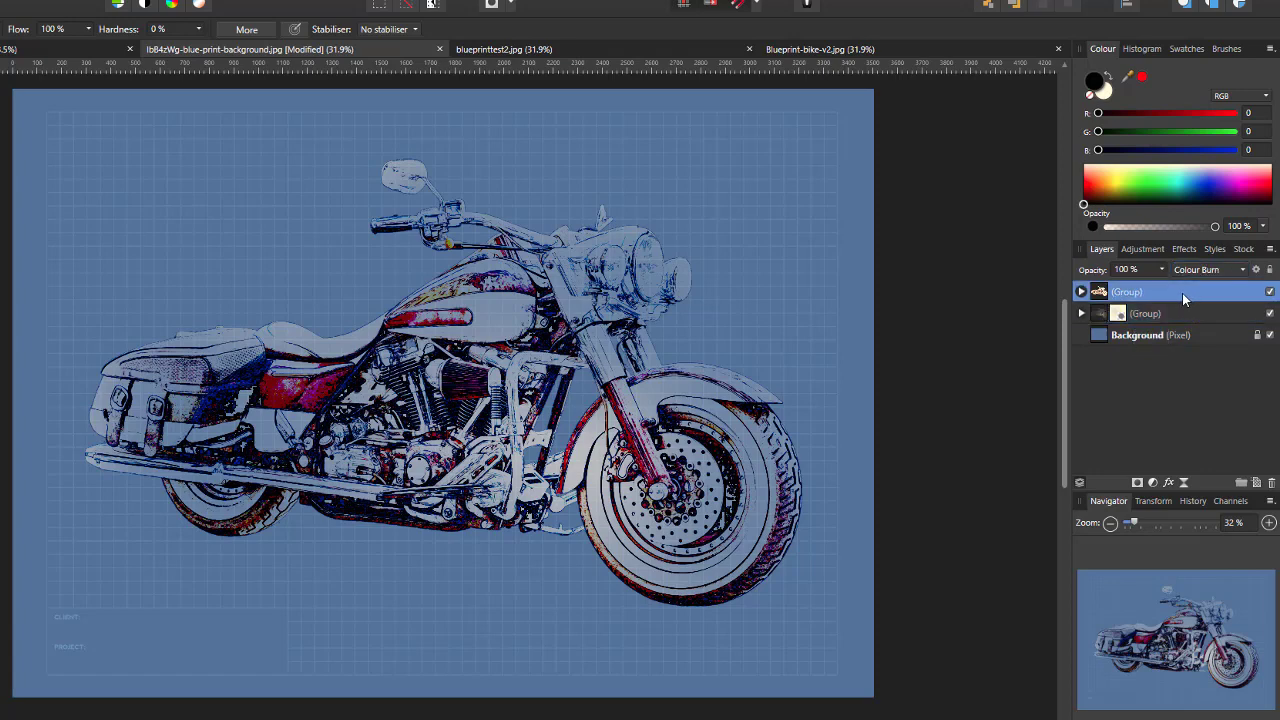
{"action": "left_click", "coordinate": [1081, 314]}
{"action": "left_click", "coordinate": [1116, 335]}
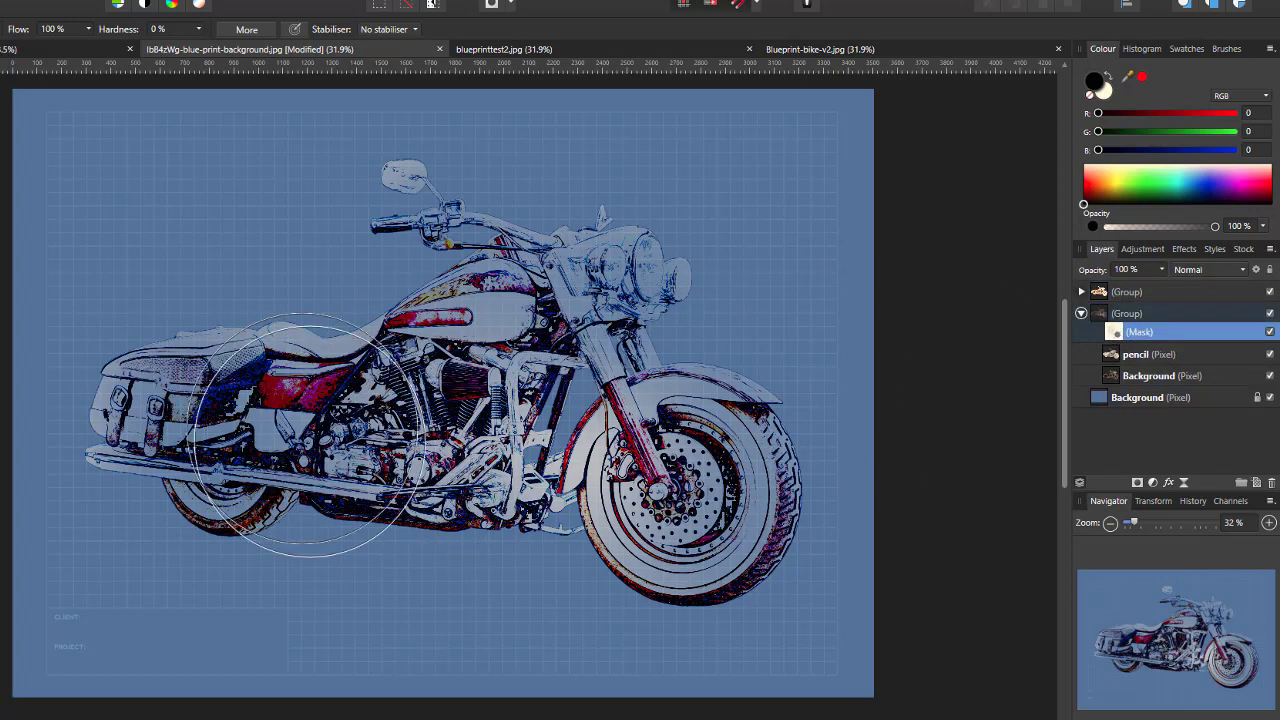
{"action": "mouse_move", "coordinate": [318, 418]}
{"action": "left_mouse_down"}
{"action": "mouse_move", "coordinate": [265, 402]}
{"action": "mouse_move", "coordinate": [466, 314]}
{"action": "mouse_move", "coordinate": [460, 337]}
{"action": "mouse_move", "coordinate": [550, 499]}
{"action": "mouse_move", "coordinate": [625, 515]}
{"action": "mouse_move", "coordinate": [672, 489]}
{"action": "mouse_move", "coordinate": [495, 519]}
{"action": "mouse_move", "coordinate": [410, 559]}
{"action": "mouse_move", "coordinate": [203, 561]}
{"action": "mouse_move", "coordinate": [157, 505]}
{"action": "mouse_move", "coordinate": [143, 404]}
{"action": "mouse_move", "coordinate": [157, 340]}
{"action": "mouse_move", "coordinate": [160, 401]}
{"action": "mouse_move", "coordinate": [338, 504]}
{"action": "mouse_move", "coordinate": [450, 544]}
{"action": "mouse_move", "coordinate": [645, 566]}
{"action": "mouse_move", "coordinate": [692, 587]}
{"action": "mouse_move", "coordinate": [730, 562]}
{"action": "mouse_move", "coordinate": [755, 497]}
{"action": "mouse_move", "coordinate": [670, 587]}
{"action": "mouse_move", "coordinate": [522, 533]}
{"action": "left_mouse_up"}
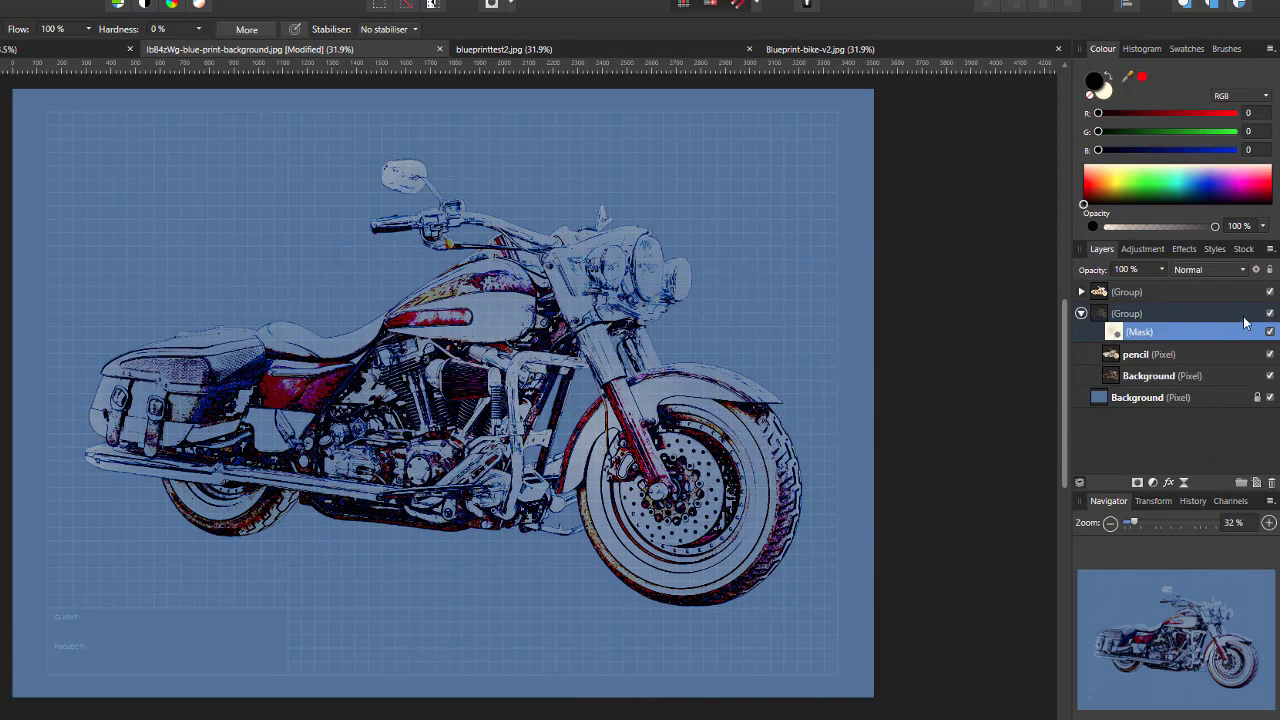
- Fade the upper motorcycle group with the Erase Brush and check the result with the blueprint background temporarily hidden
{"action": "left_click", "coordinate": [1172, 292]}
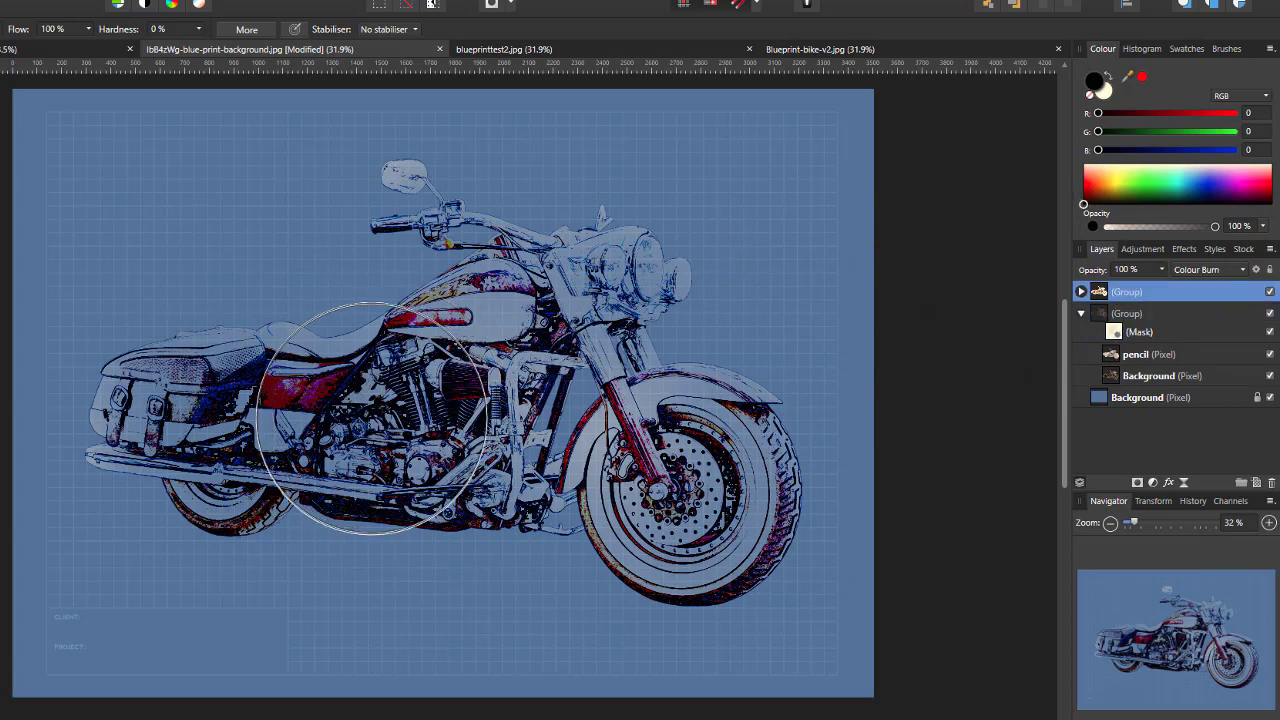
{"action": "mouse_move", "coordinate": [335, 420]}
{"action": "left_mouse_down"}
{"action": "mouse_move", "coordinate": [251, 428]}
{"action": "mouse_move", "coordinate": [296, 420]}
{"action": "left_mouse_up"}
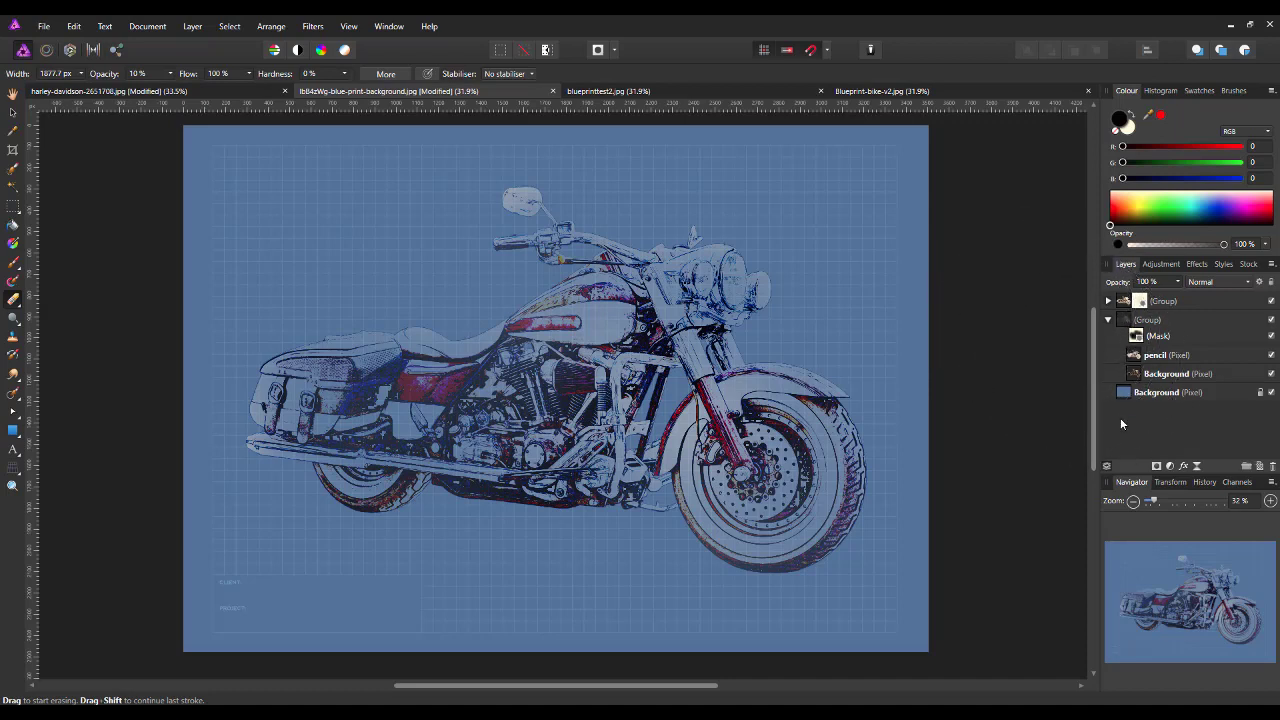
{"action": "left_click", "coordinate": [1271, 393]}
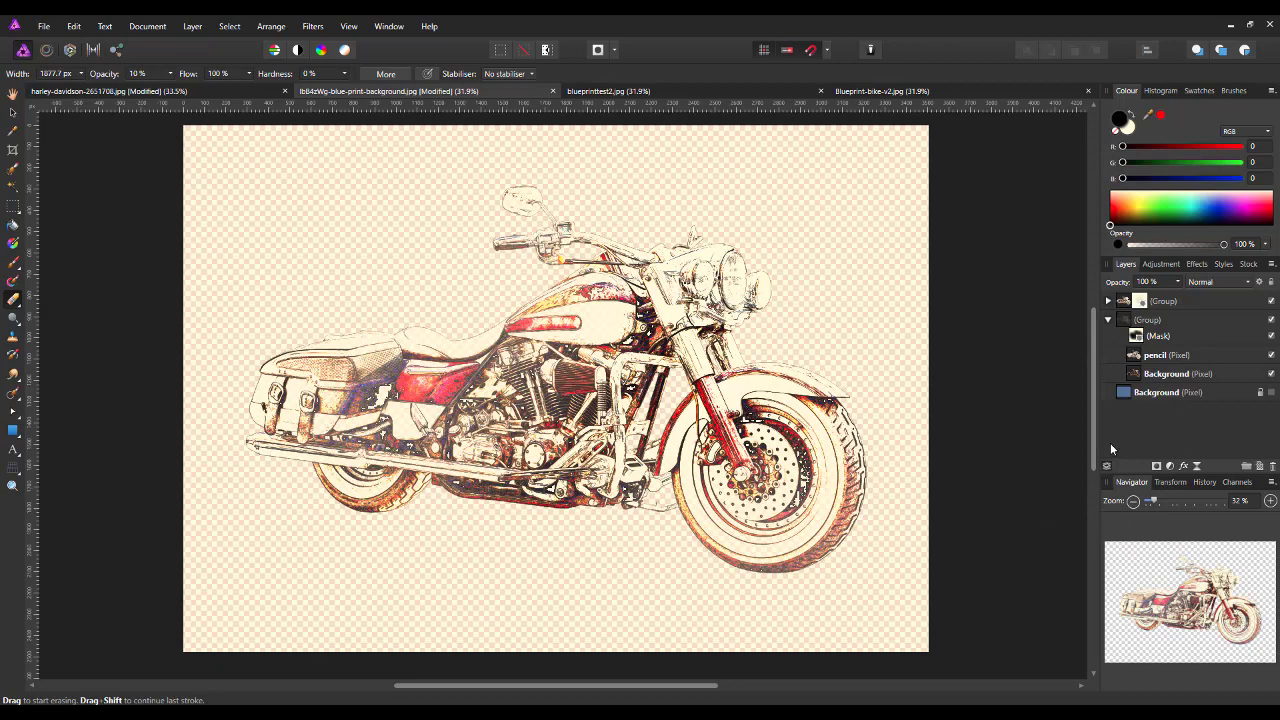
{"action": "left_click", "coordinate": [1271, 393]}
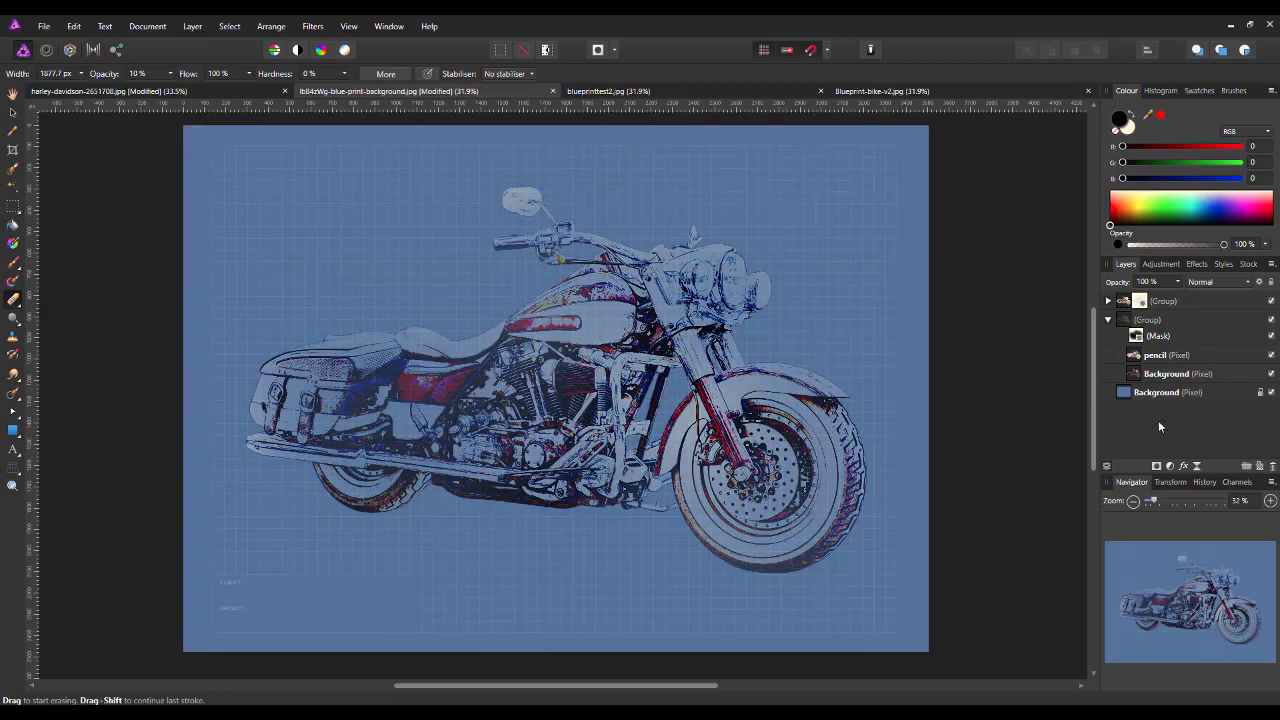